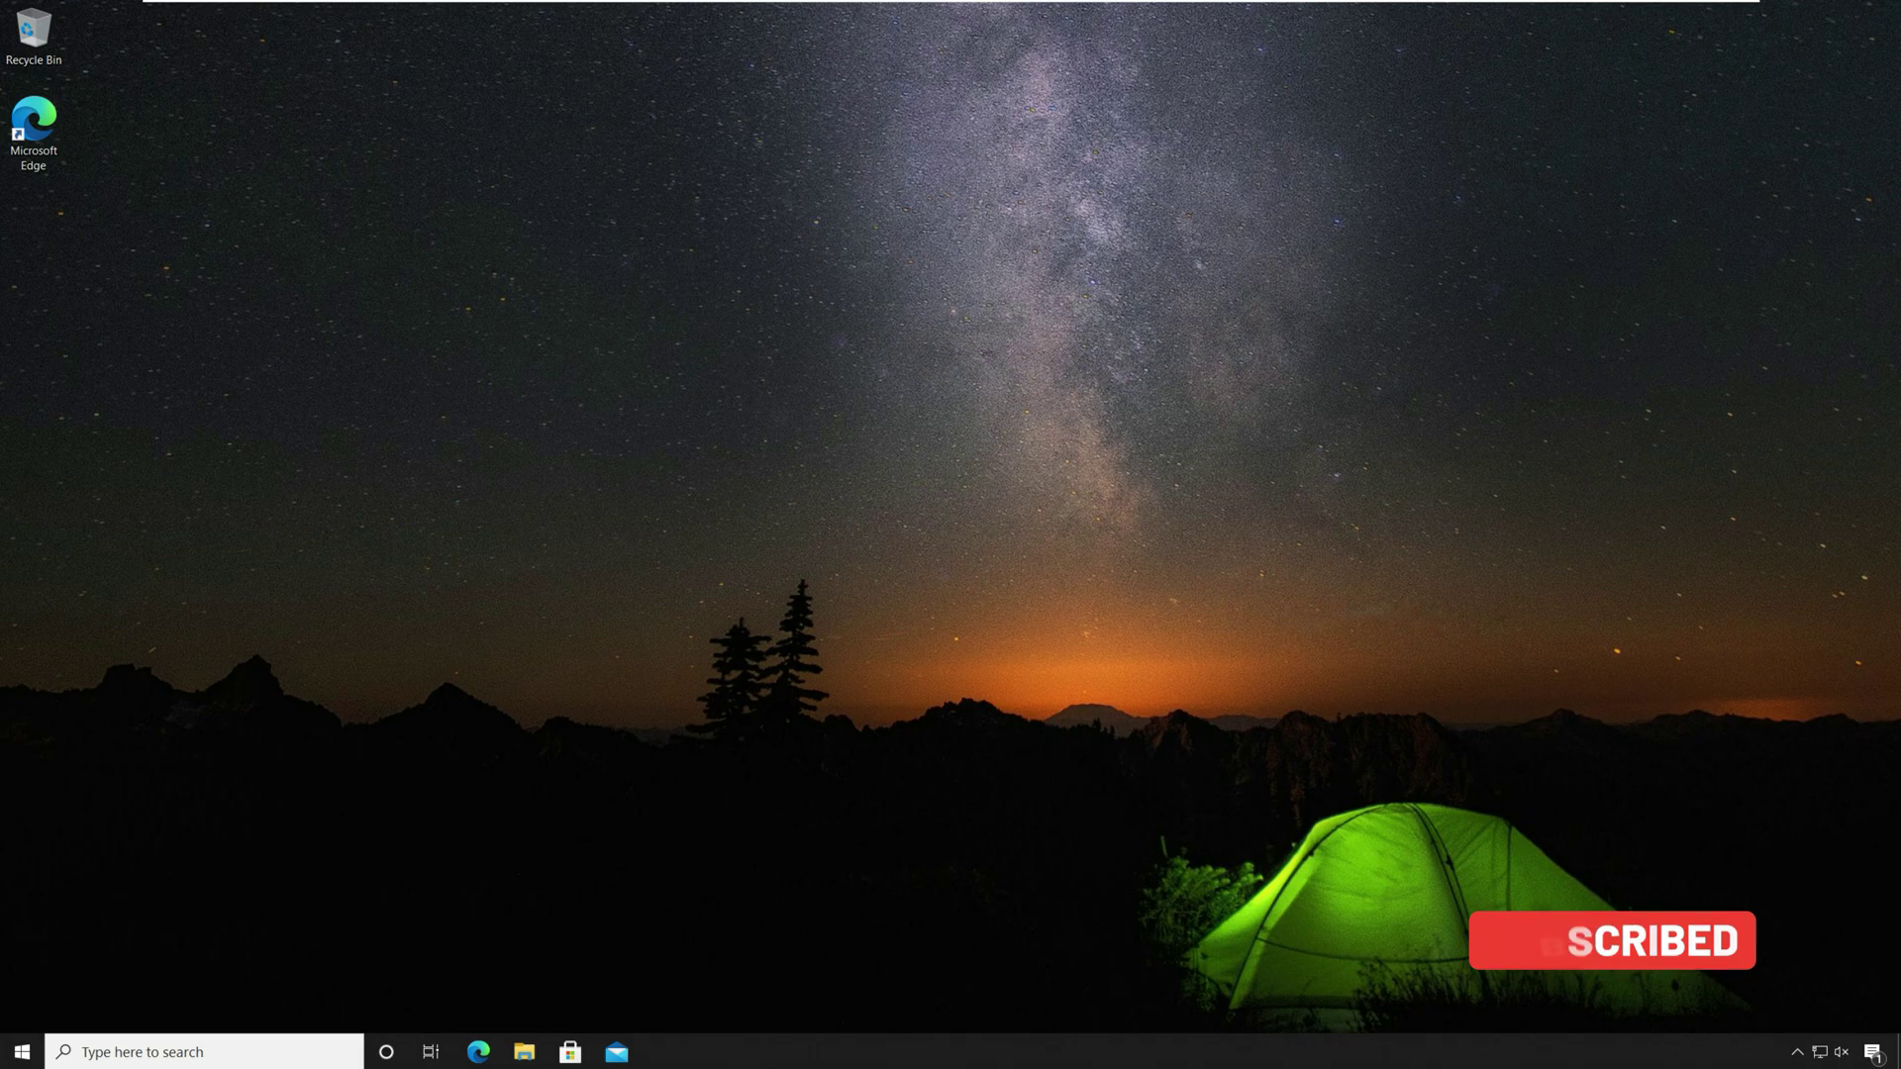
Launch gpedit.msc from the Run dialog.
right_click(22, 1051)
click(40, 978)
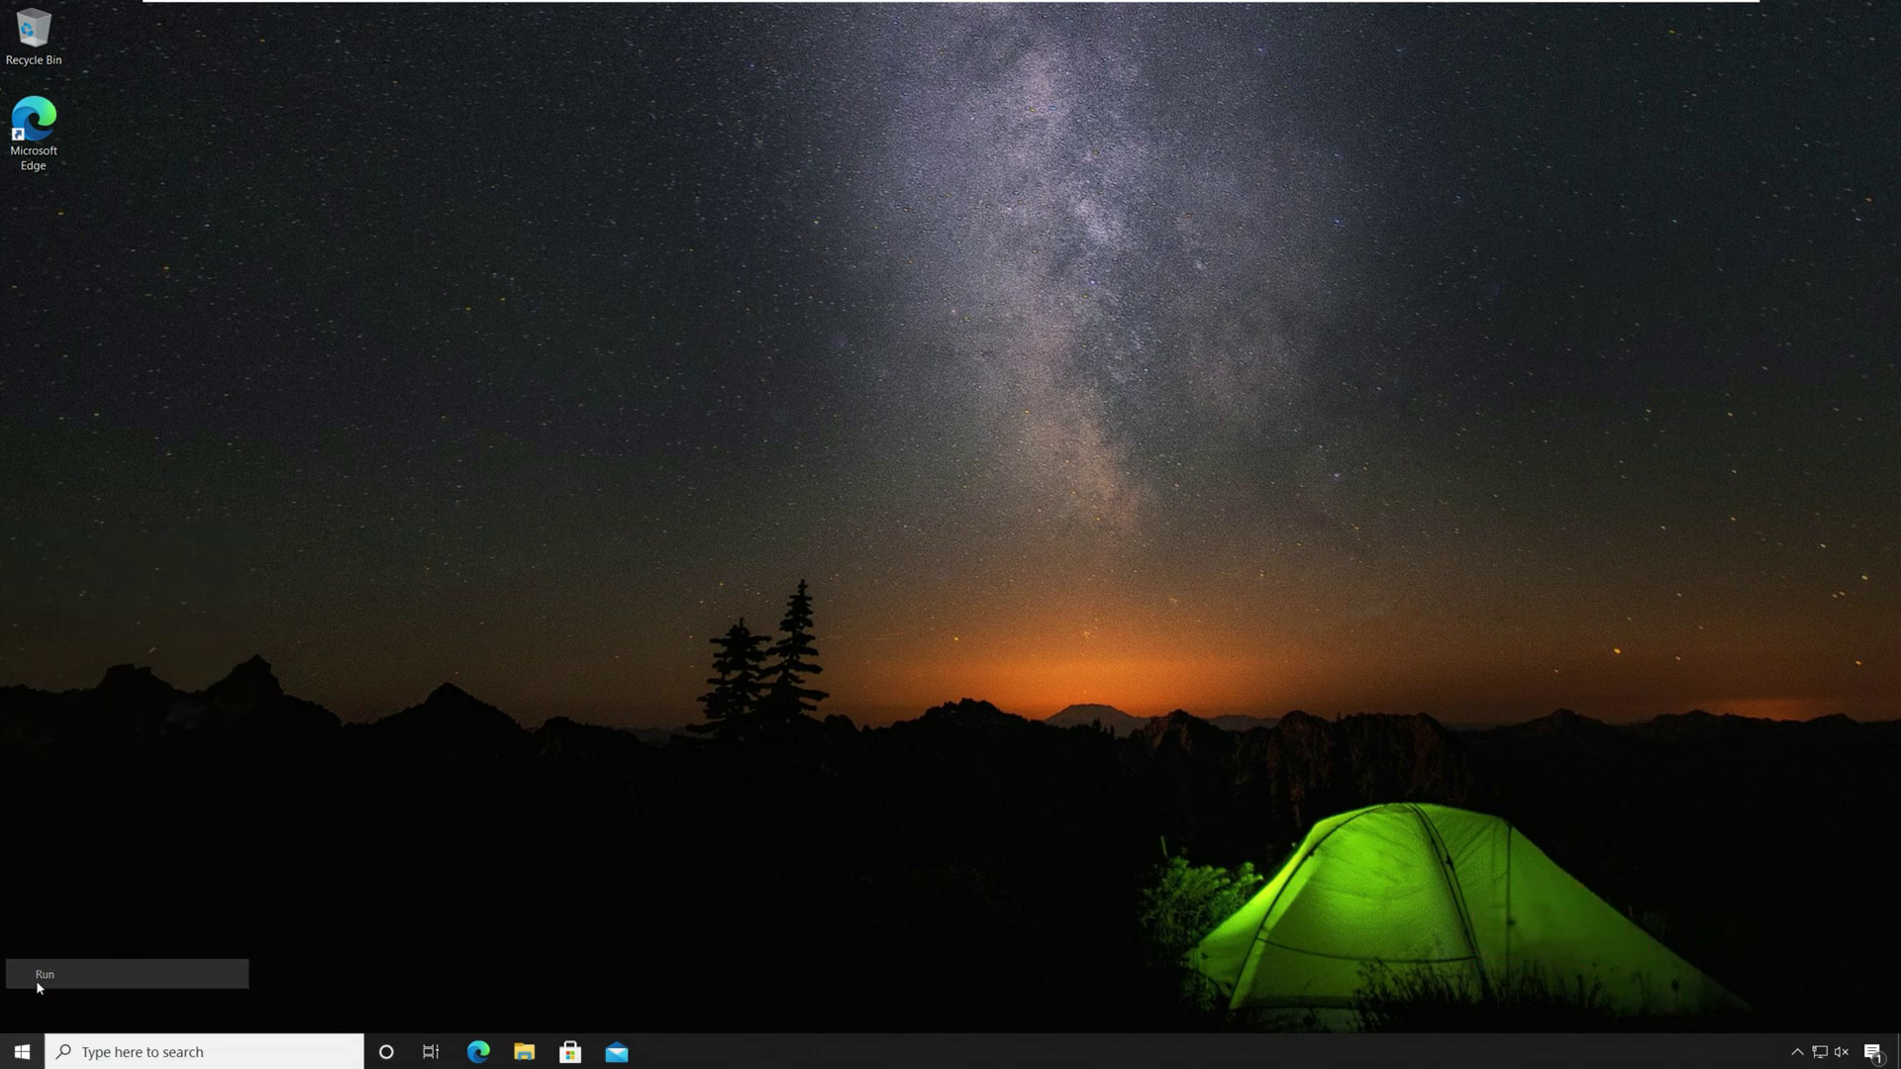
text(gpedit.msc)
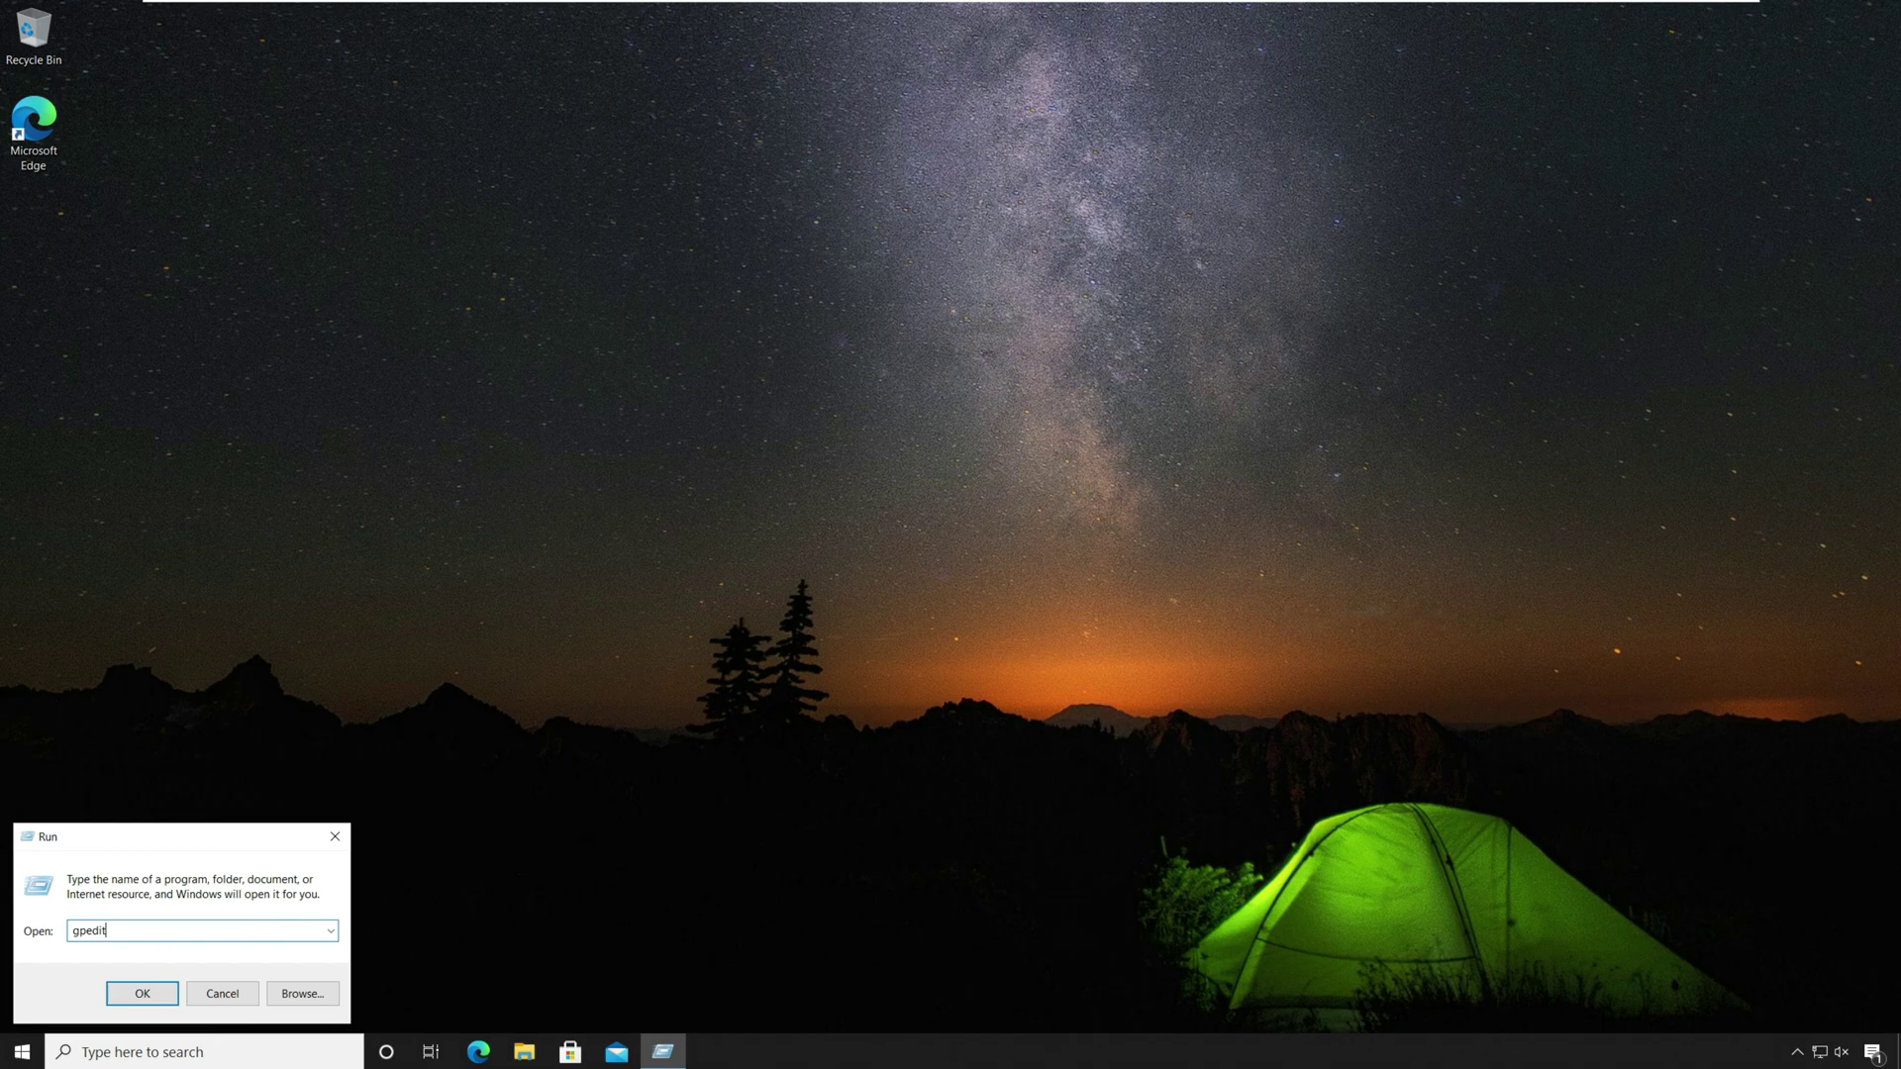
key(Return)
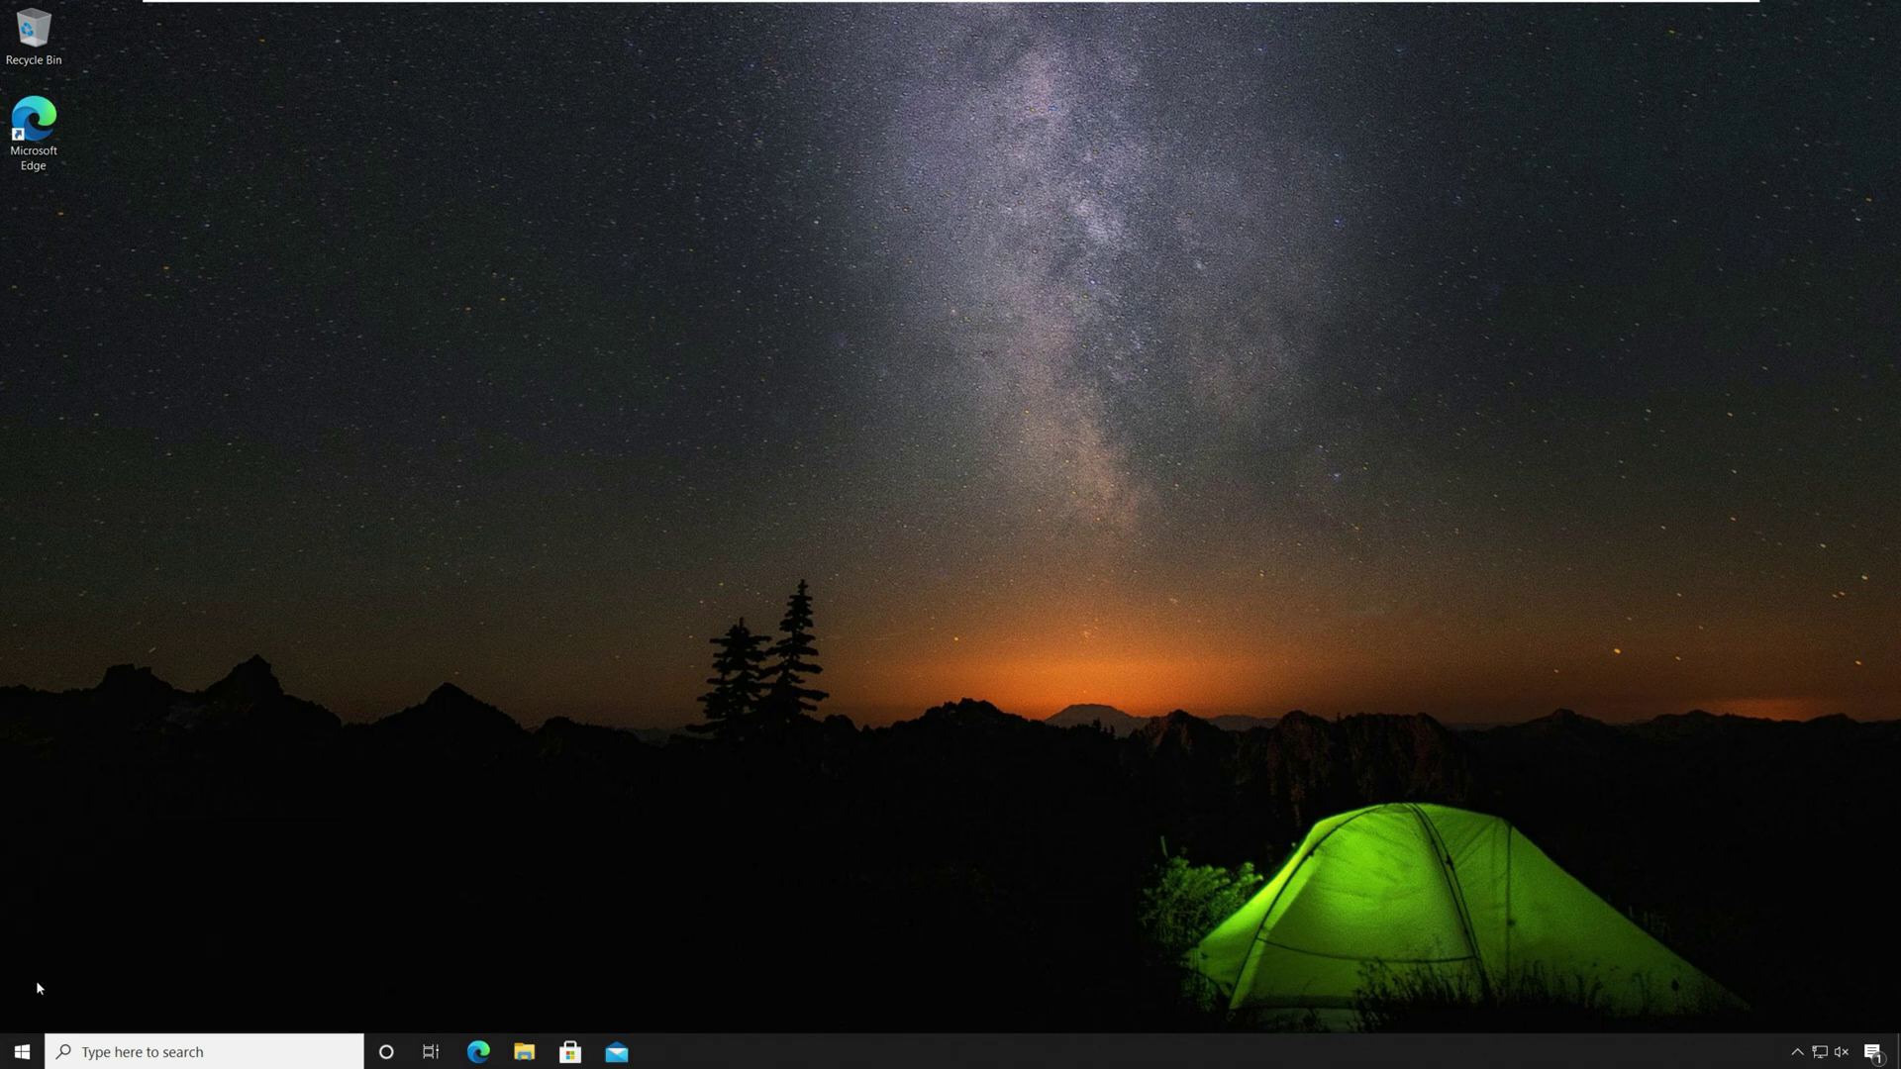
Maximize the editor, browse to Administrative Templates > Control Panel > Personalization, and select 'Do not display the lock screen'.
click(785, 155)
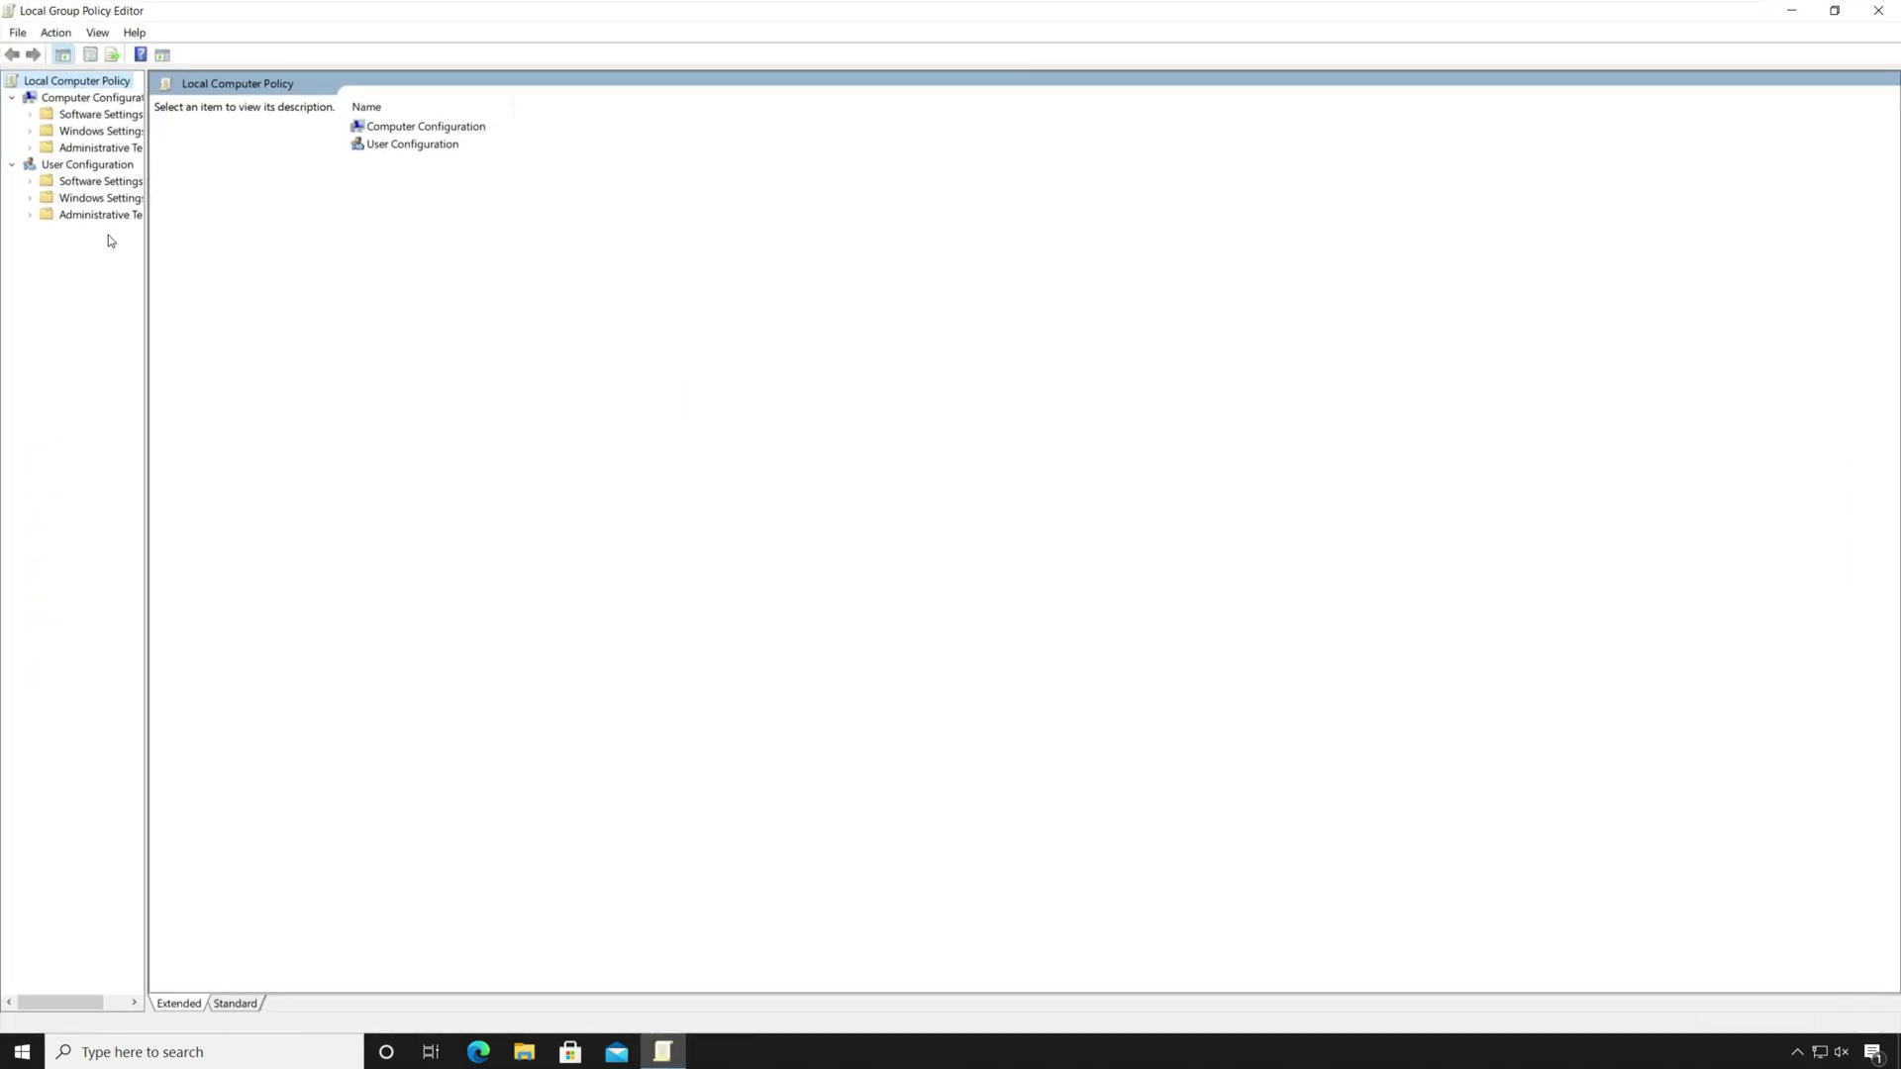
drag(147, 237, 293, 258)
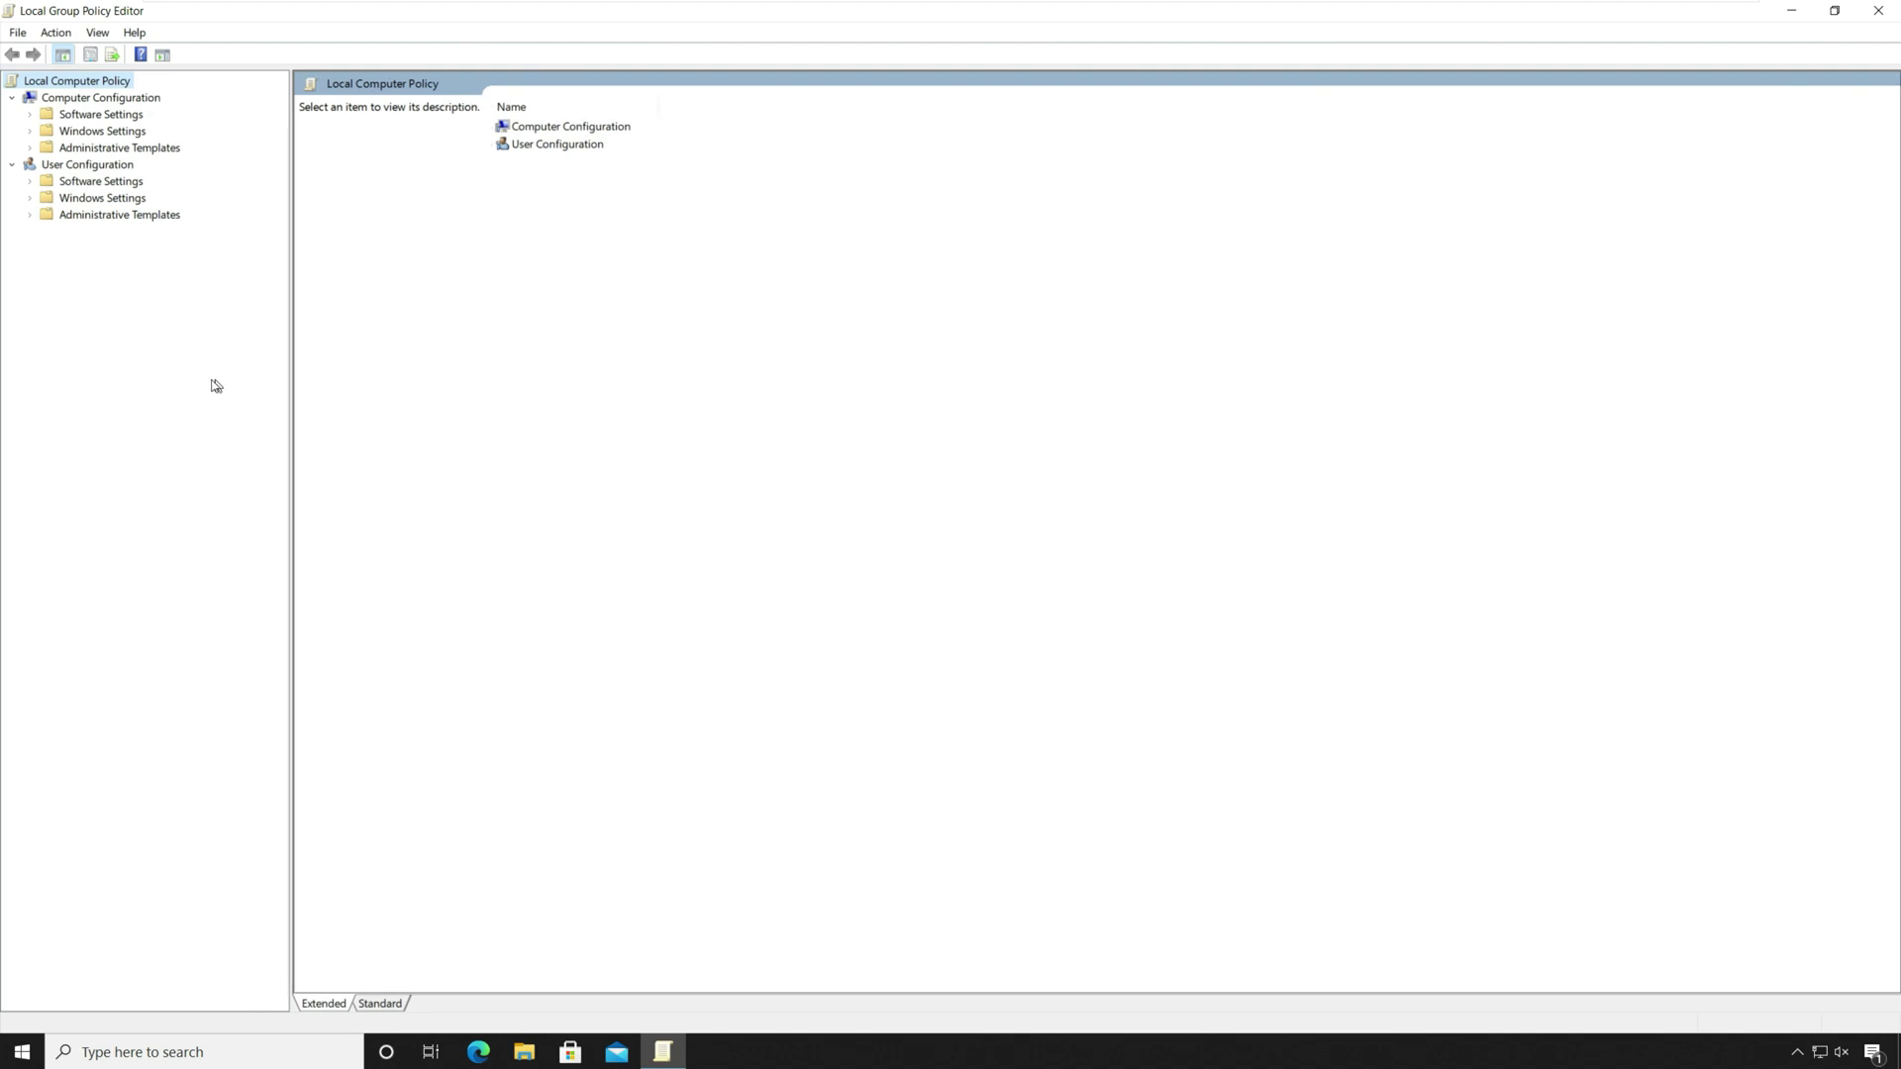
click(111, 98)
click(31, 148)
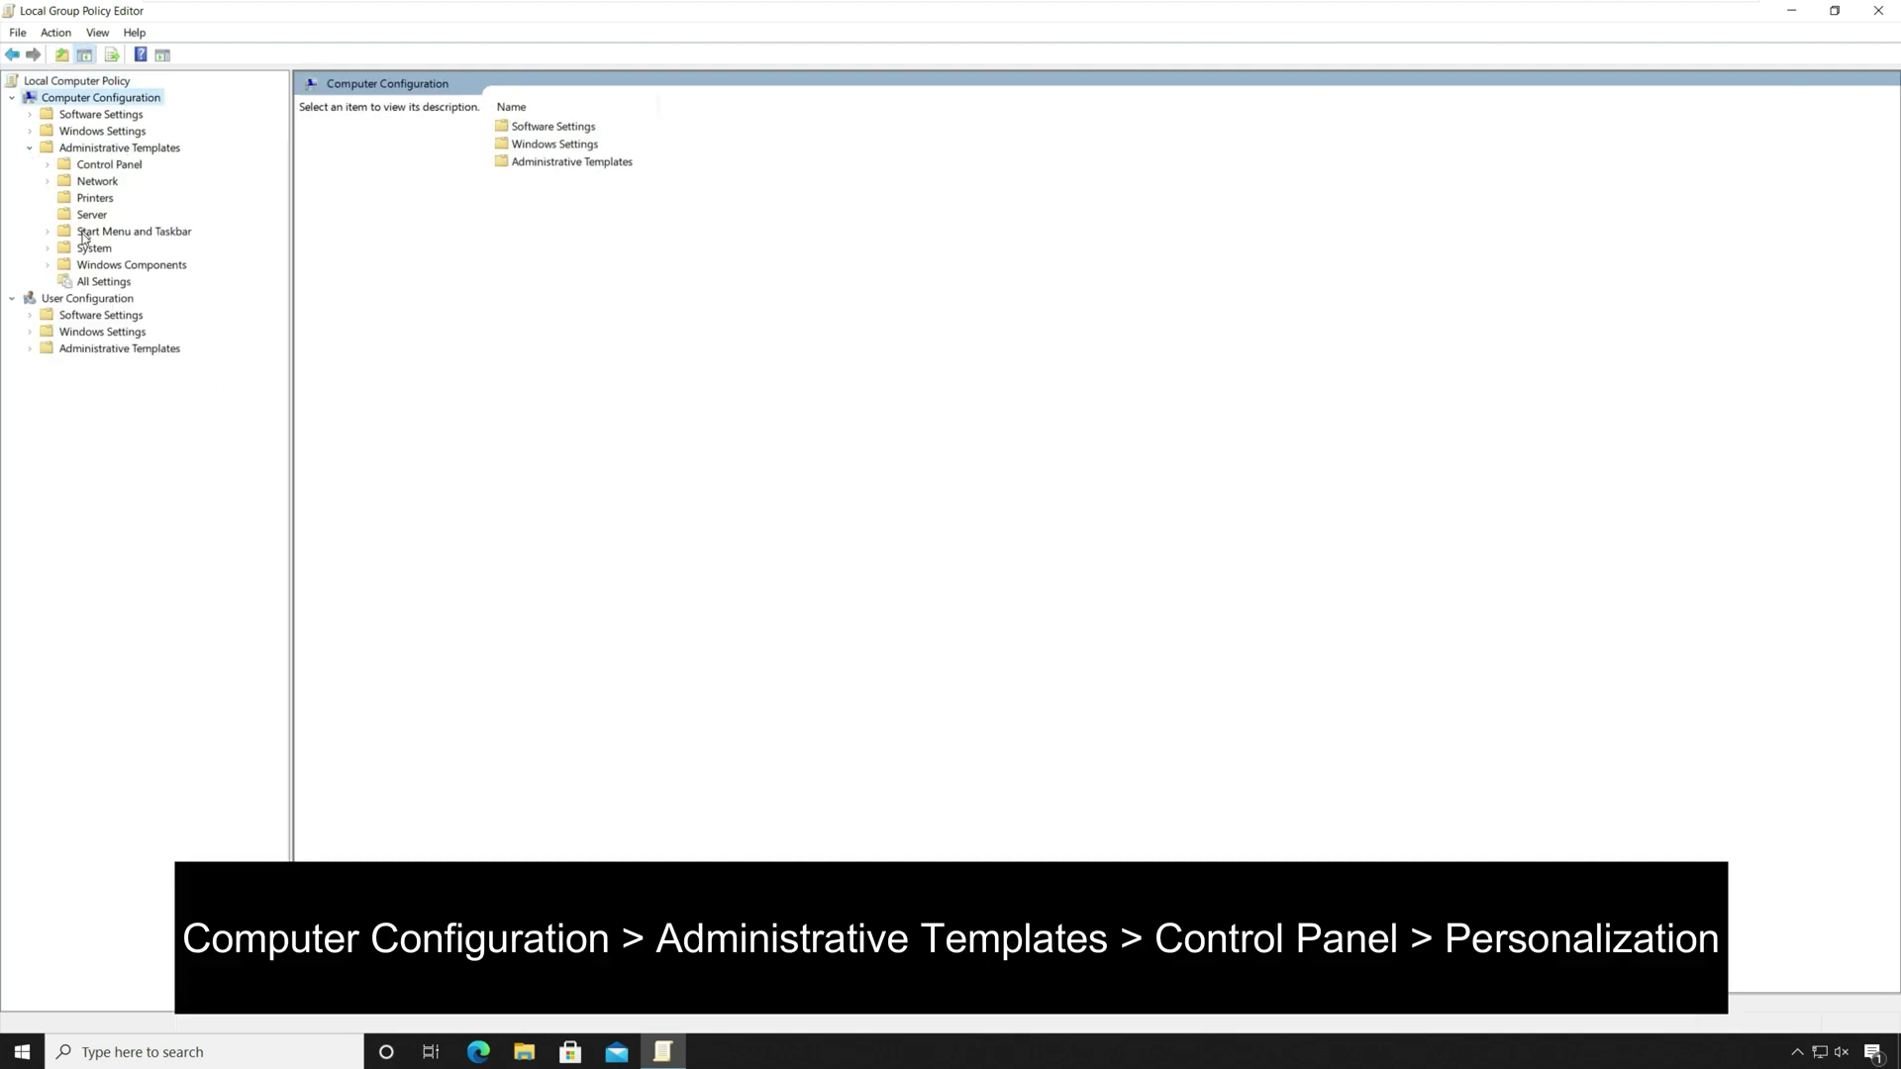
click(47, 165)
click(124, 181)
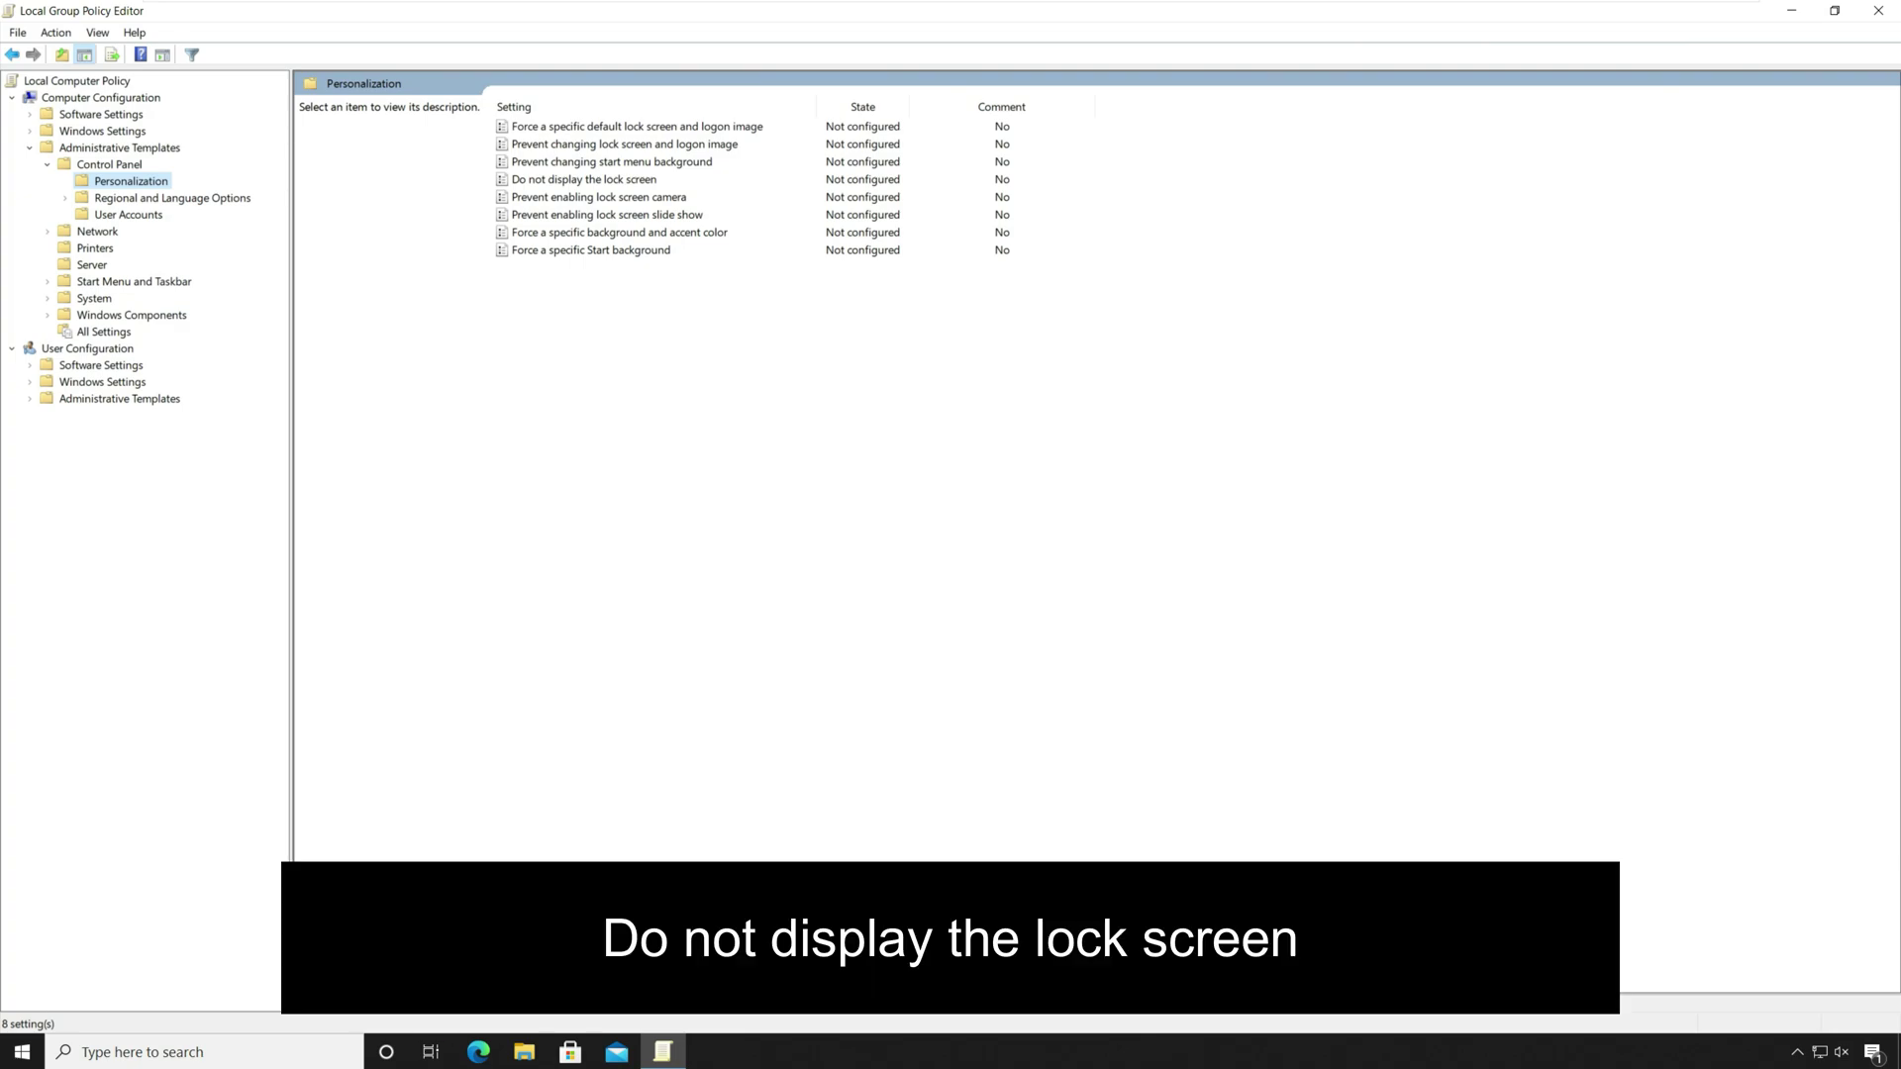
click(636, 181)
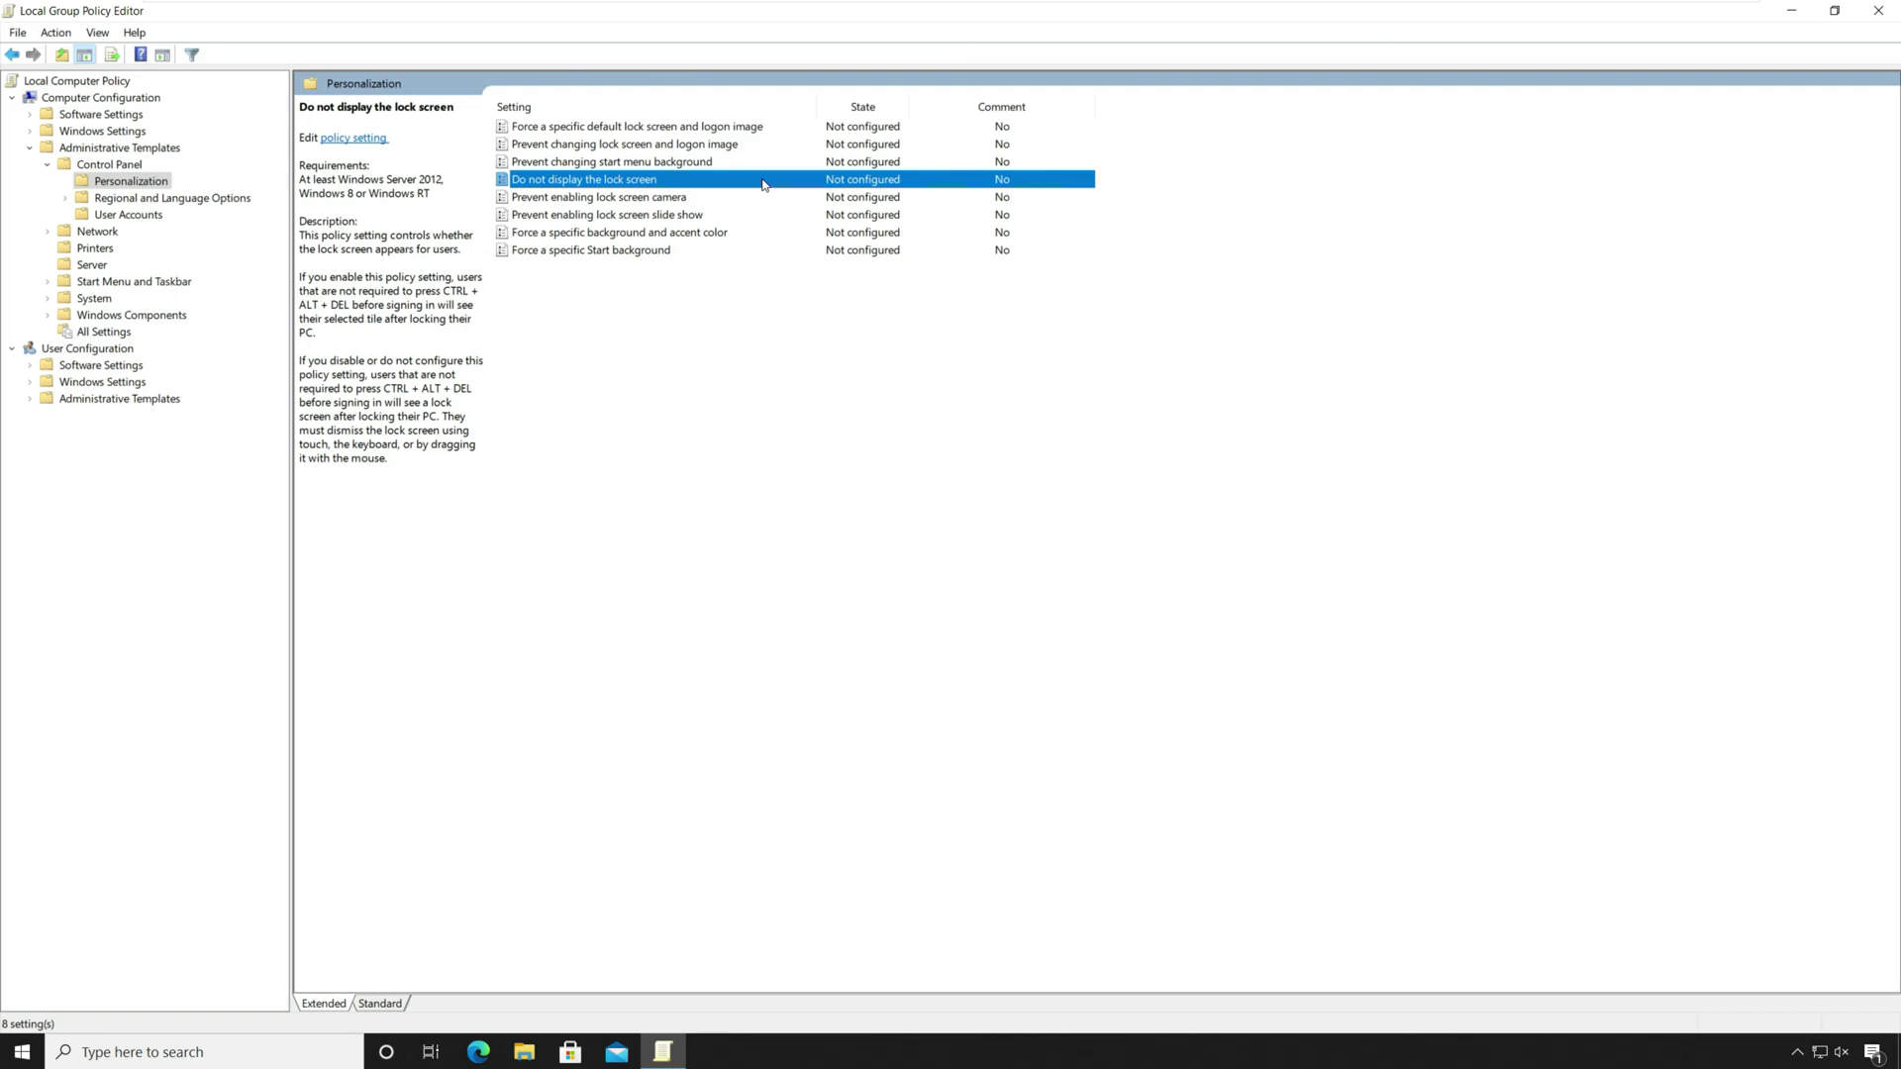
Set 'Do not display the lock screen' to Enabled, apply and confirm, then close the editor.
right_click(764, 184)
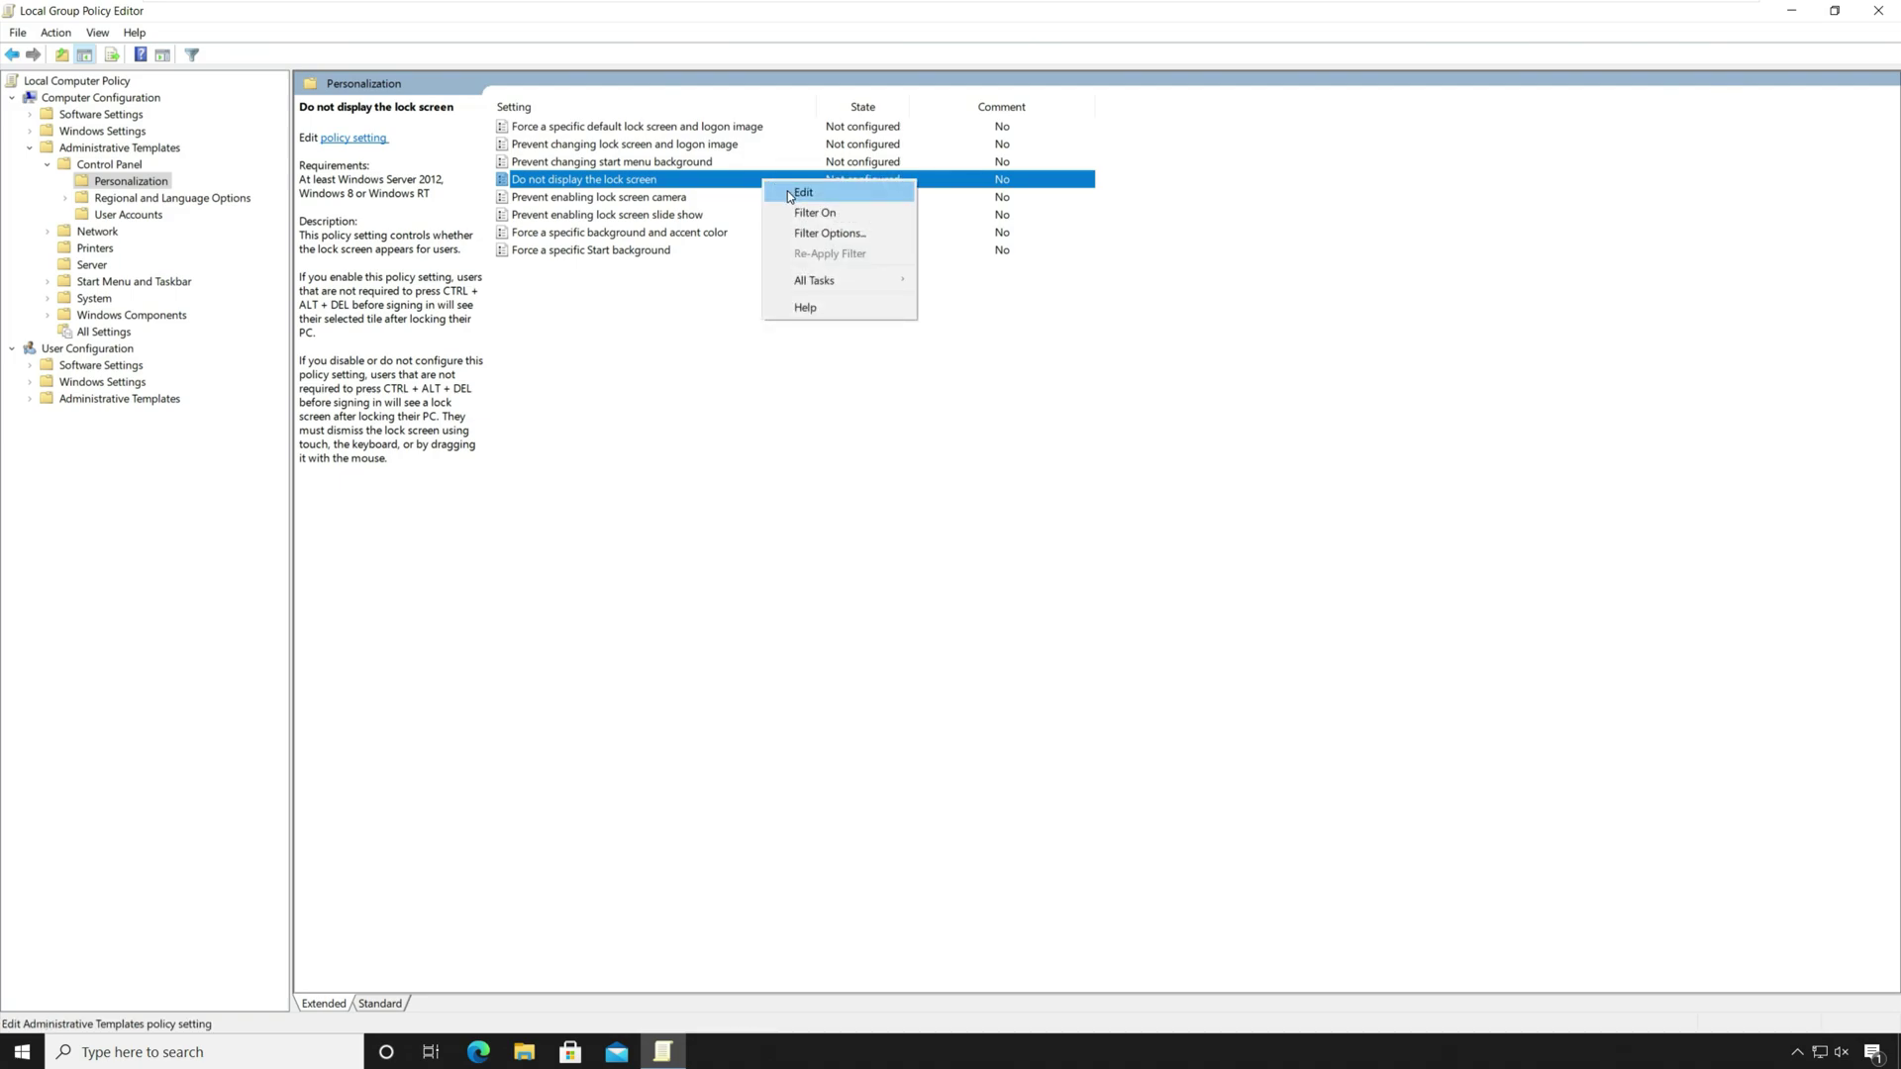
click(790, 194)
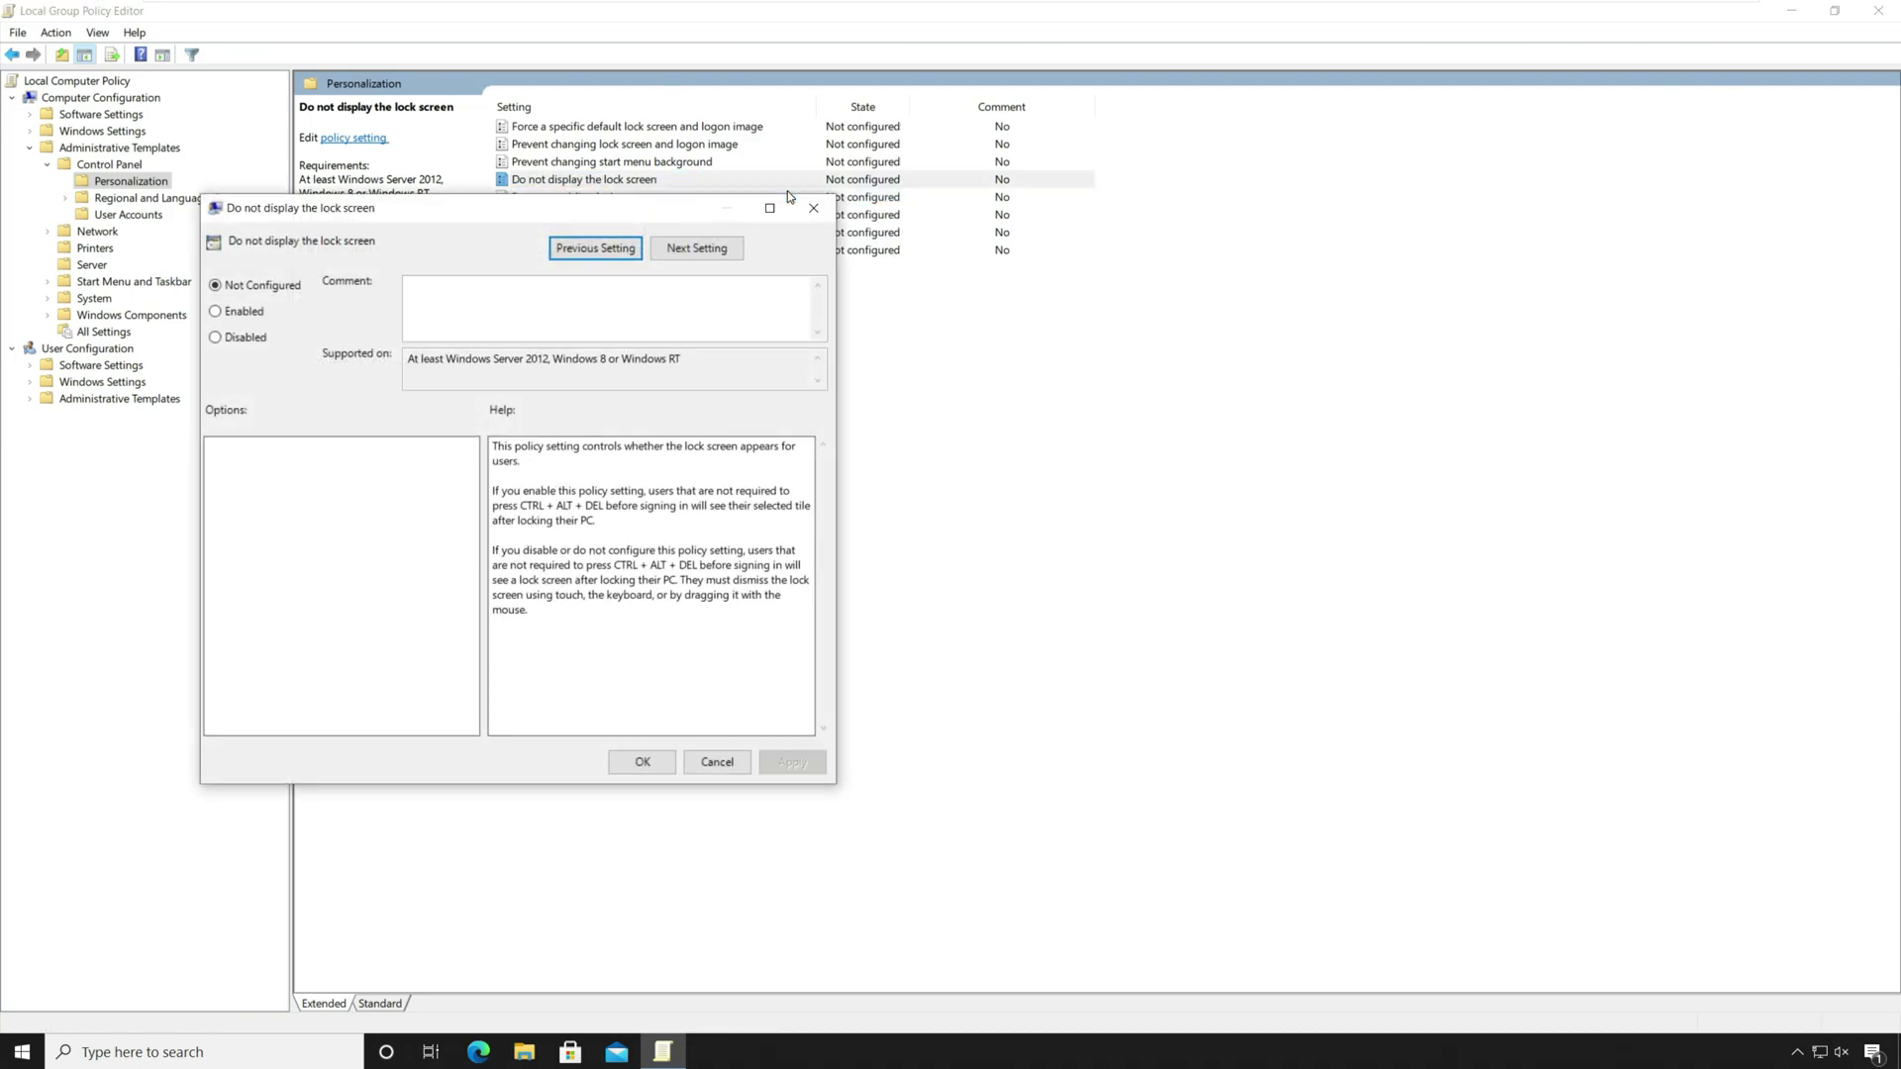
drag(665, 208, 959, 282)
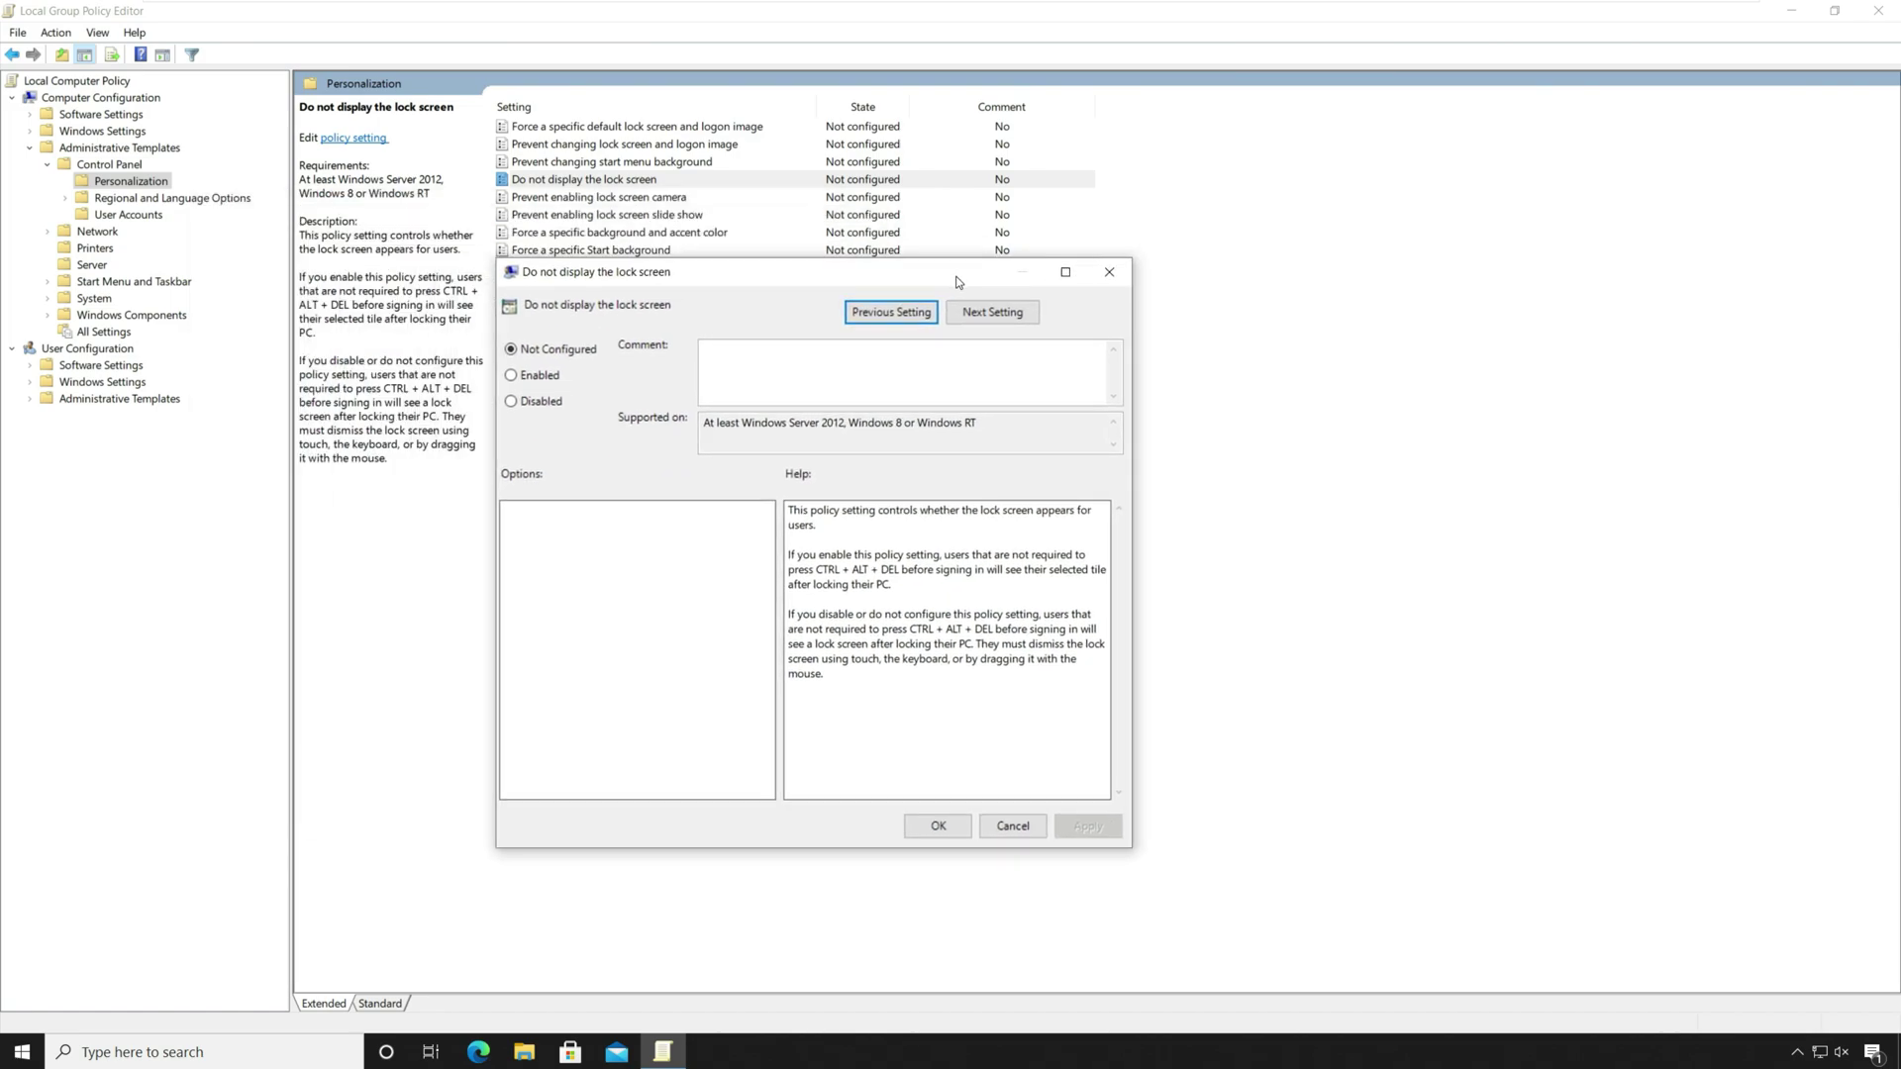
click(550, 378)
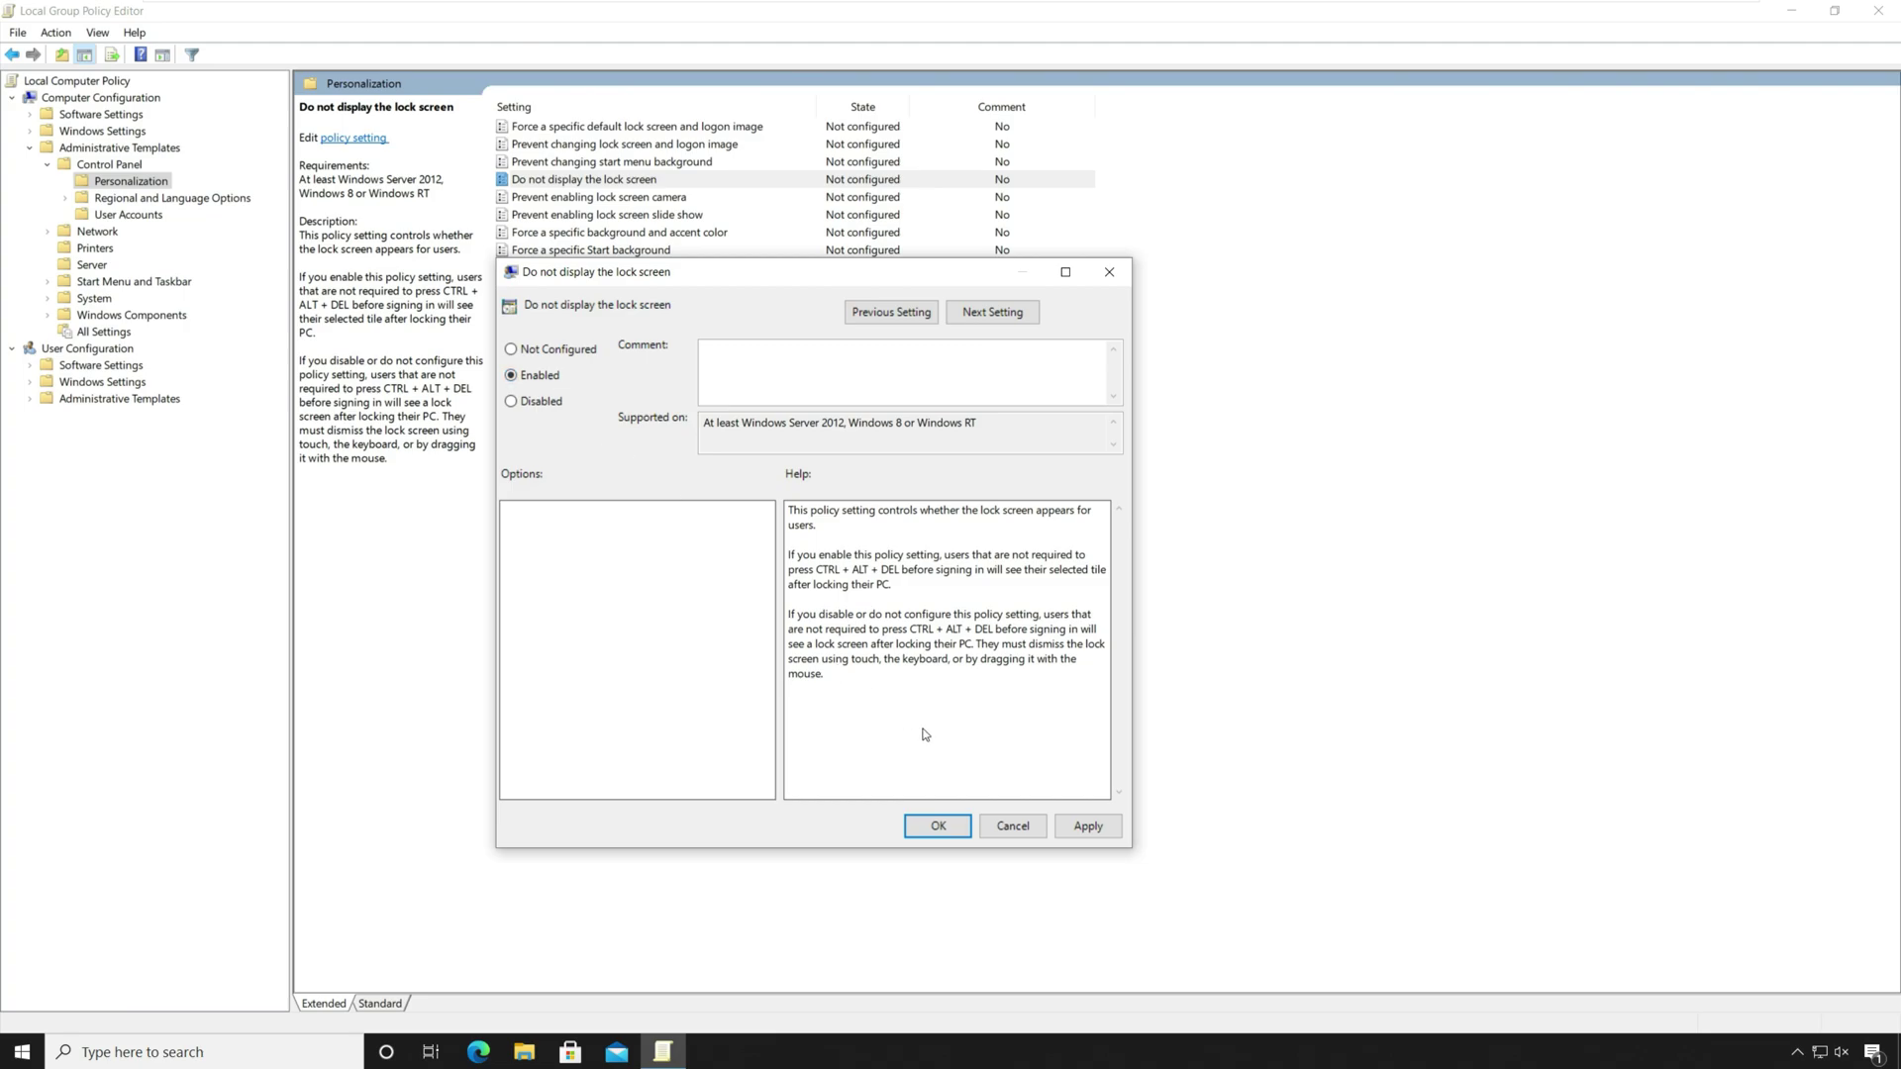
click(1086, 828)
click(949, 834)
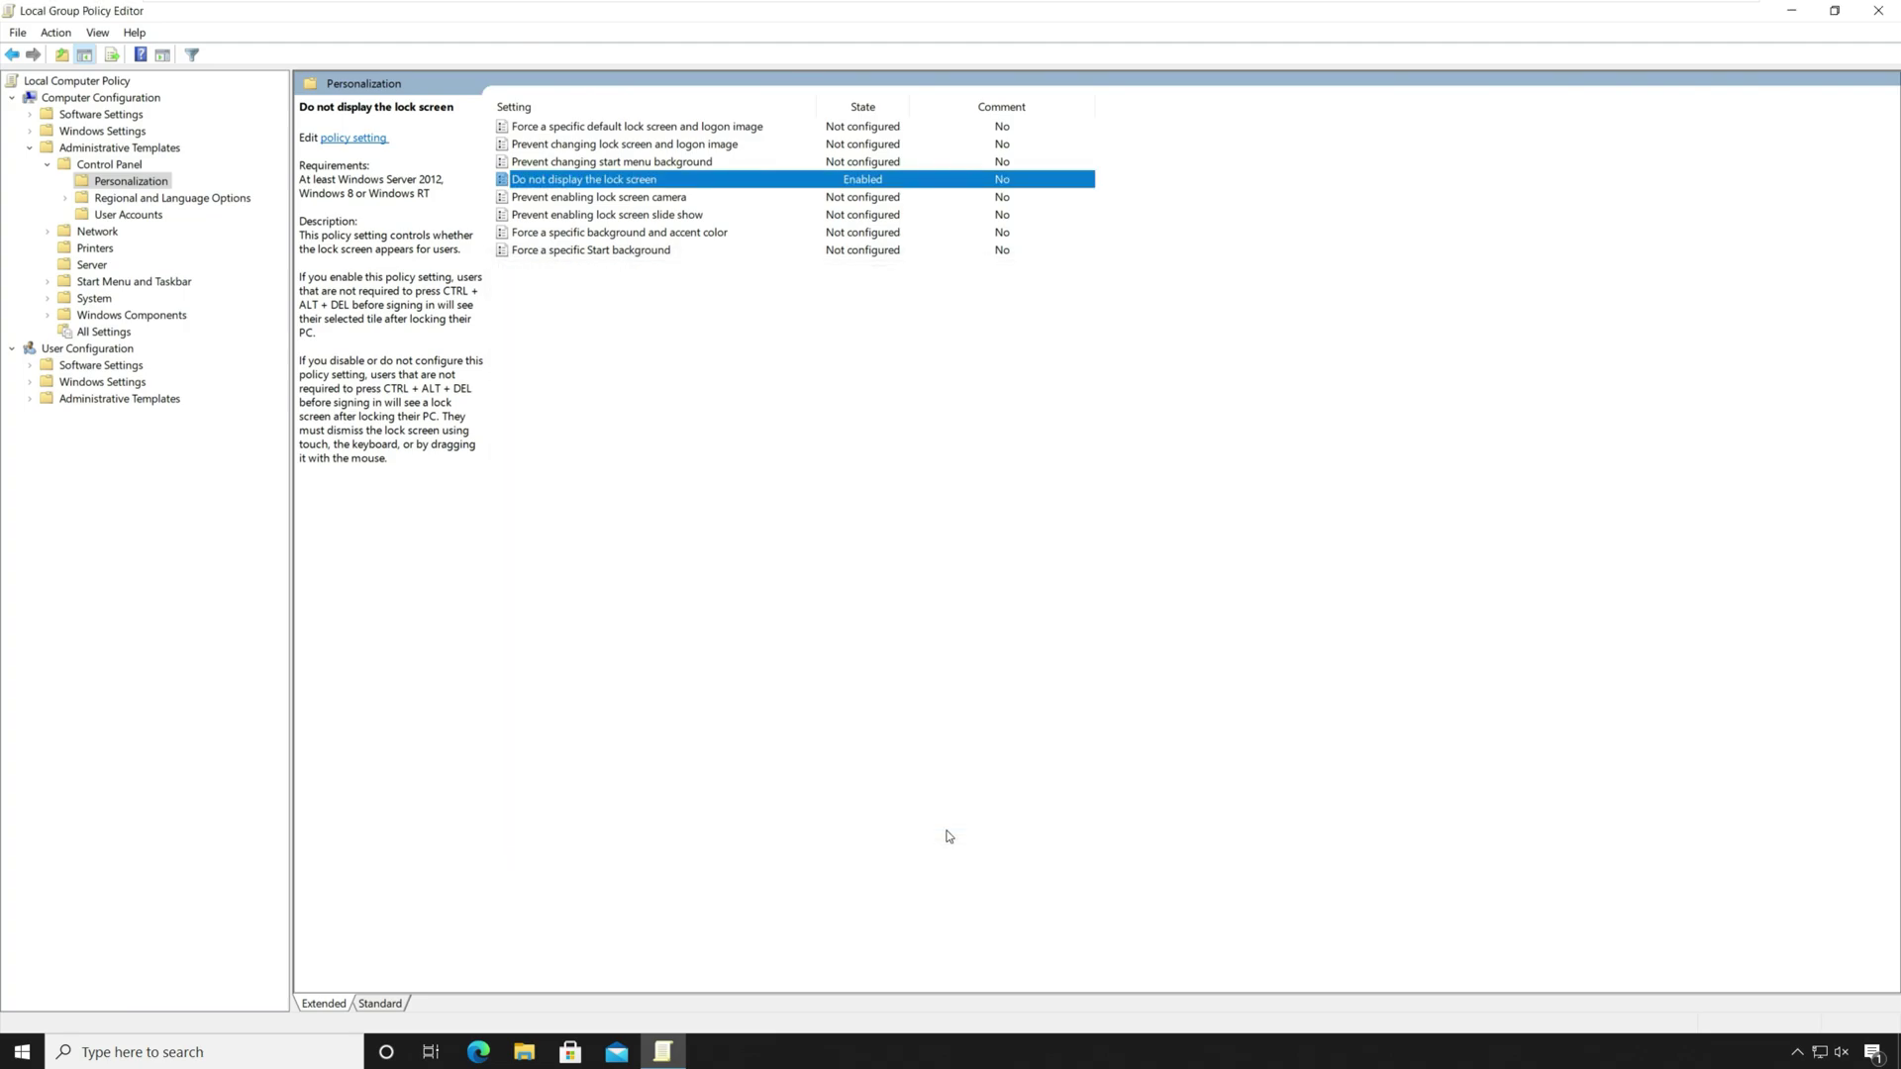
click(1878, 12)
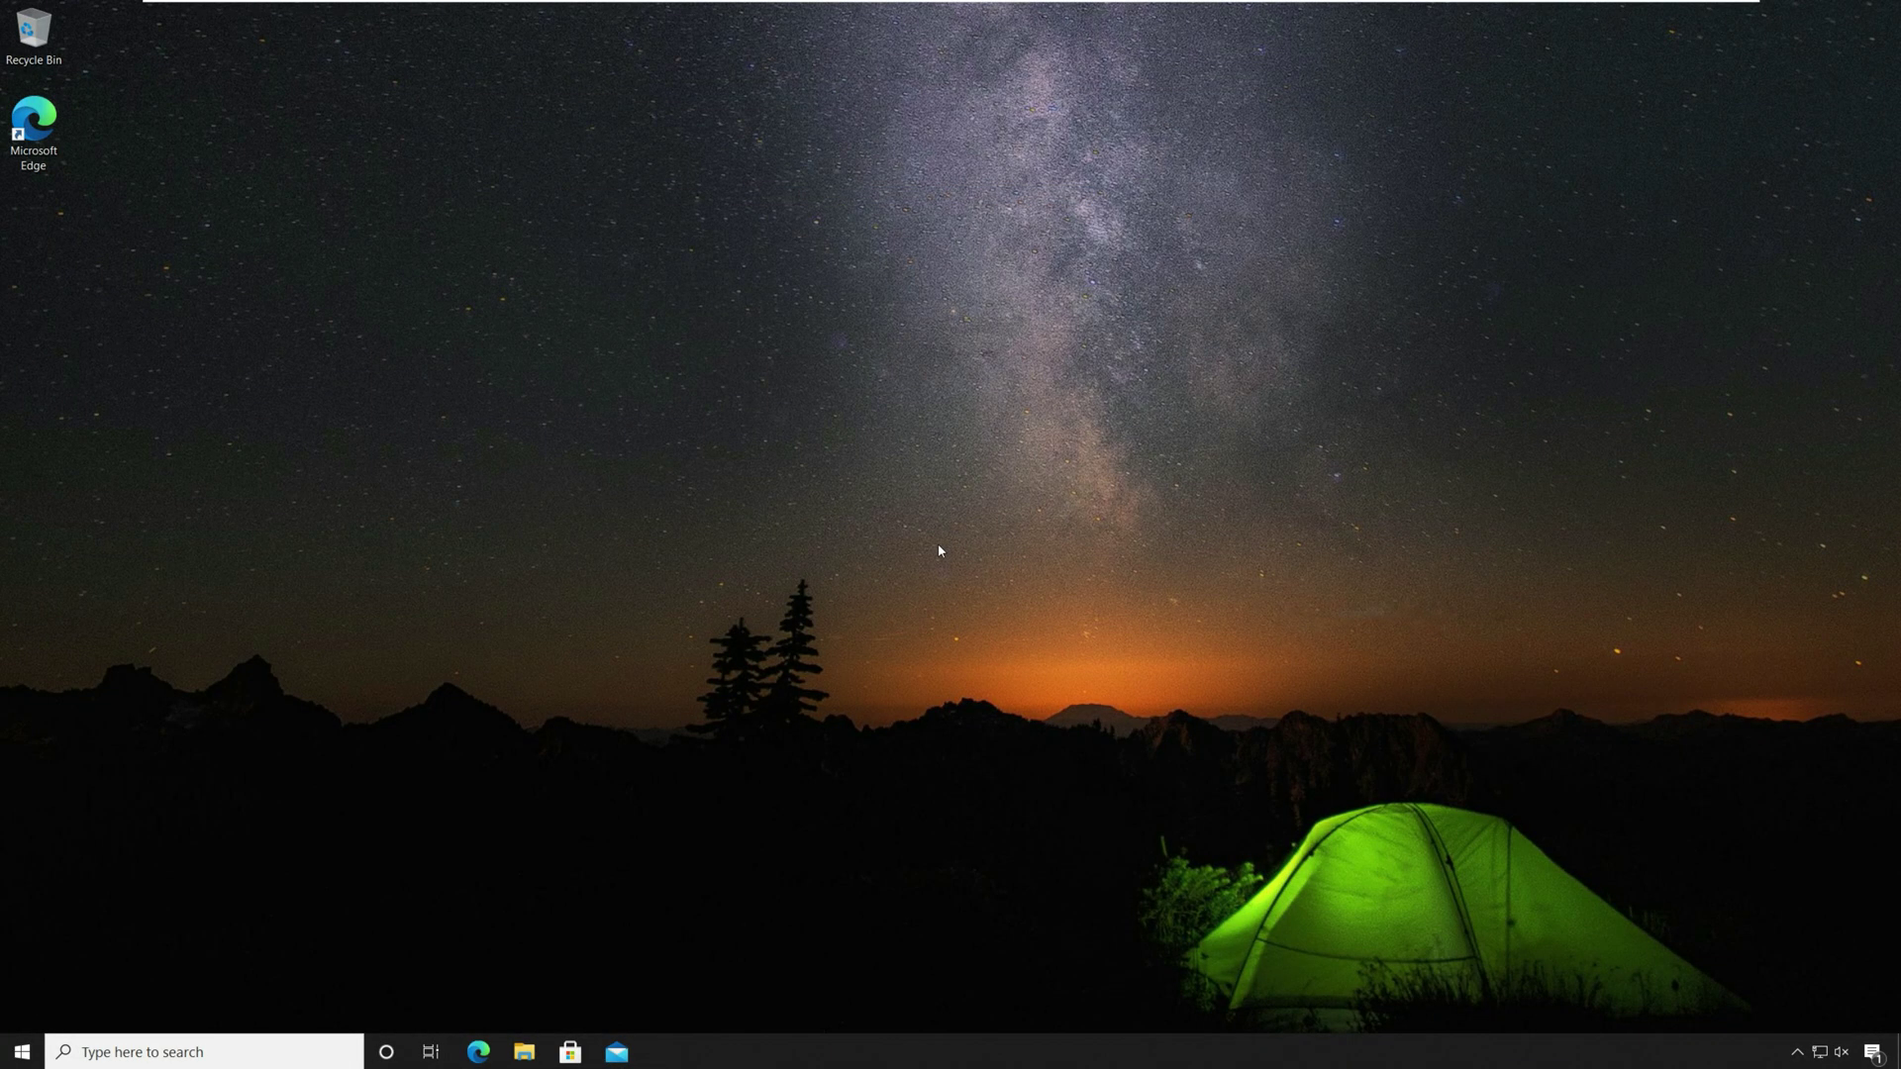
Restart Windows and sign back in by entering the account password.
right_click(33, 1046)
mouse_move(148, 993)
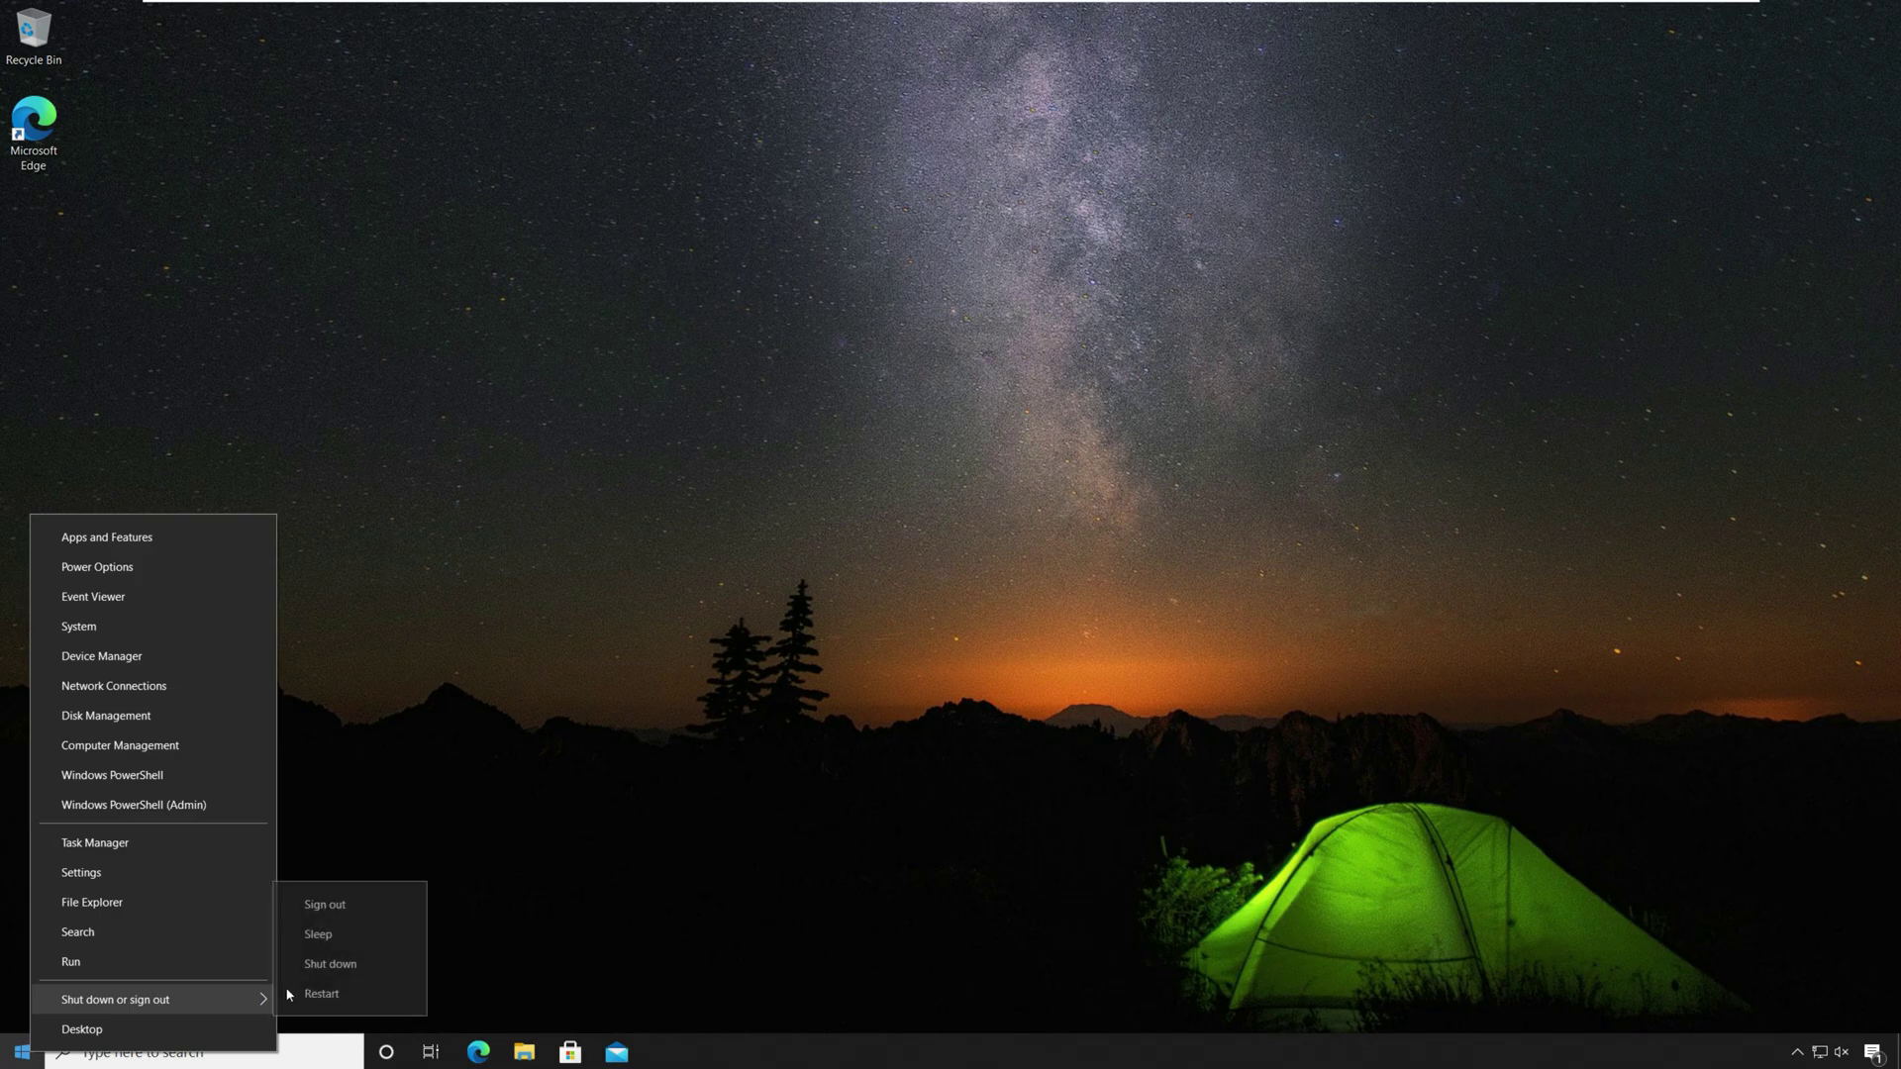
click(342, 995)
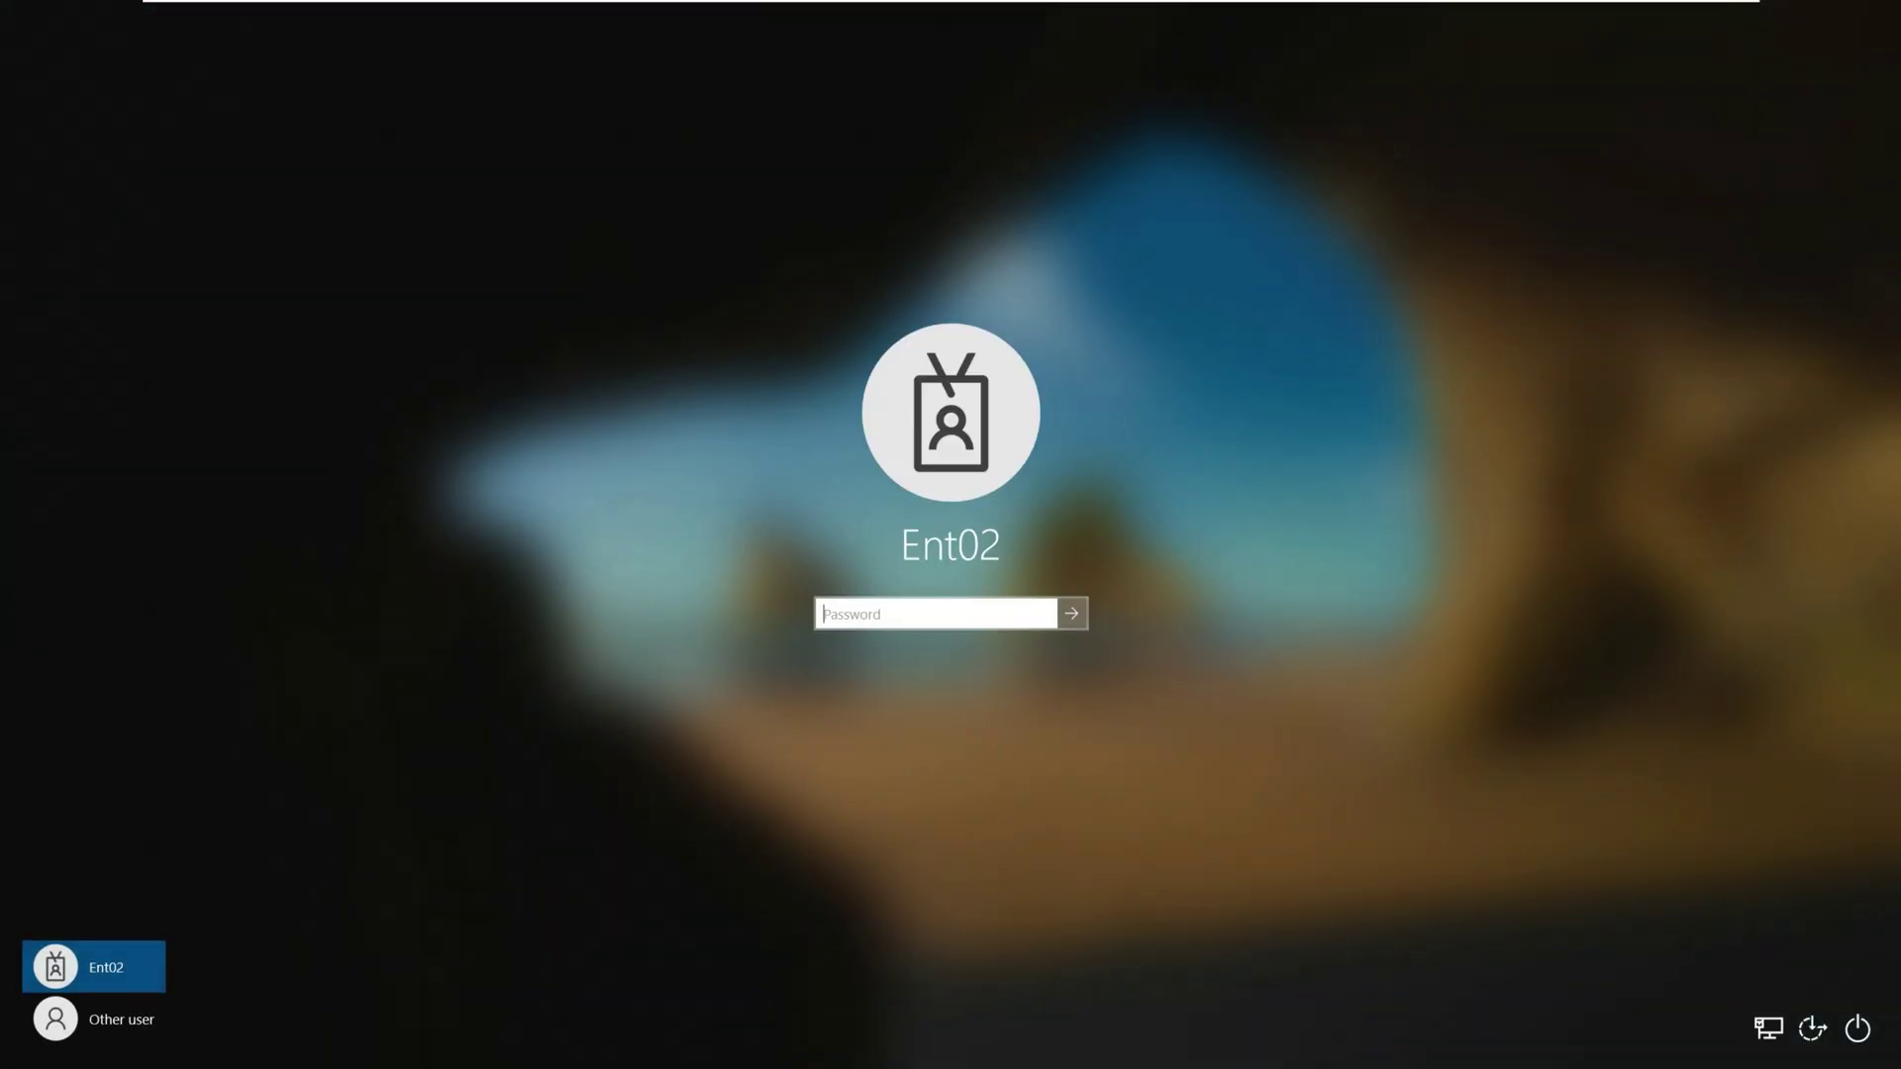
text(********)
key(Return)
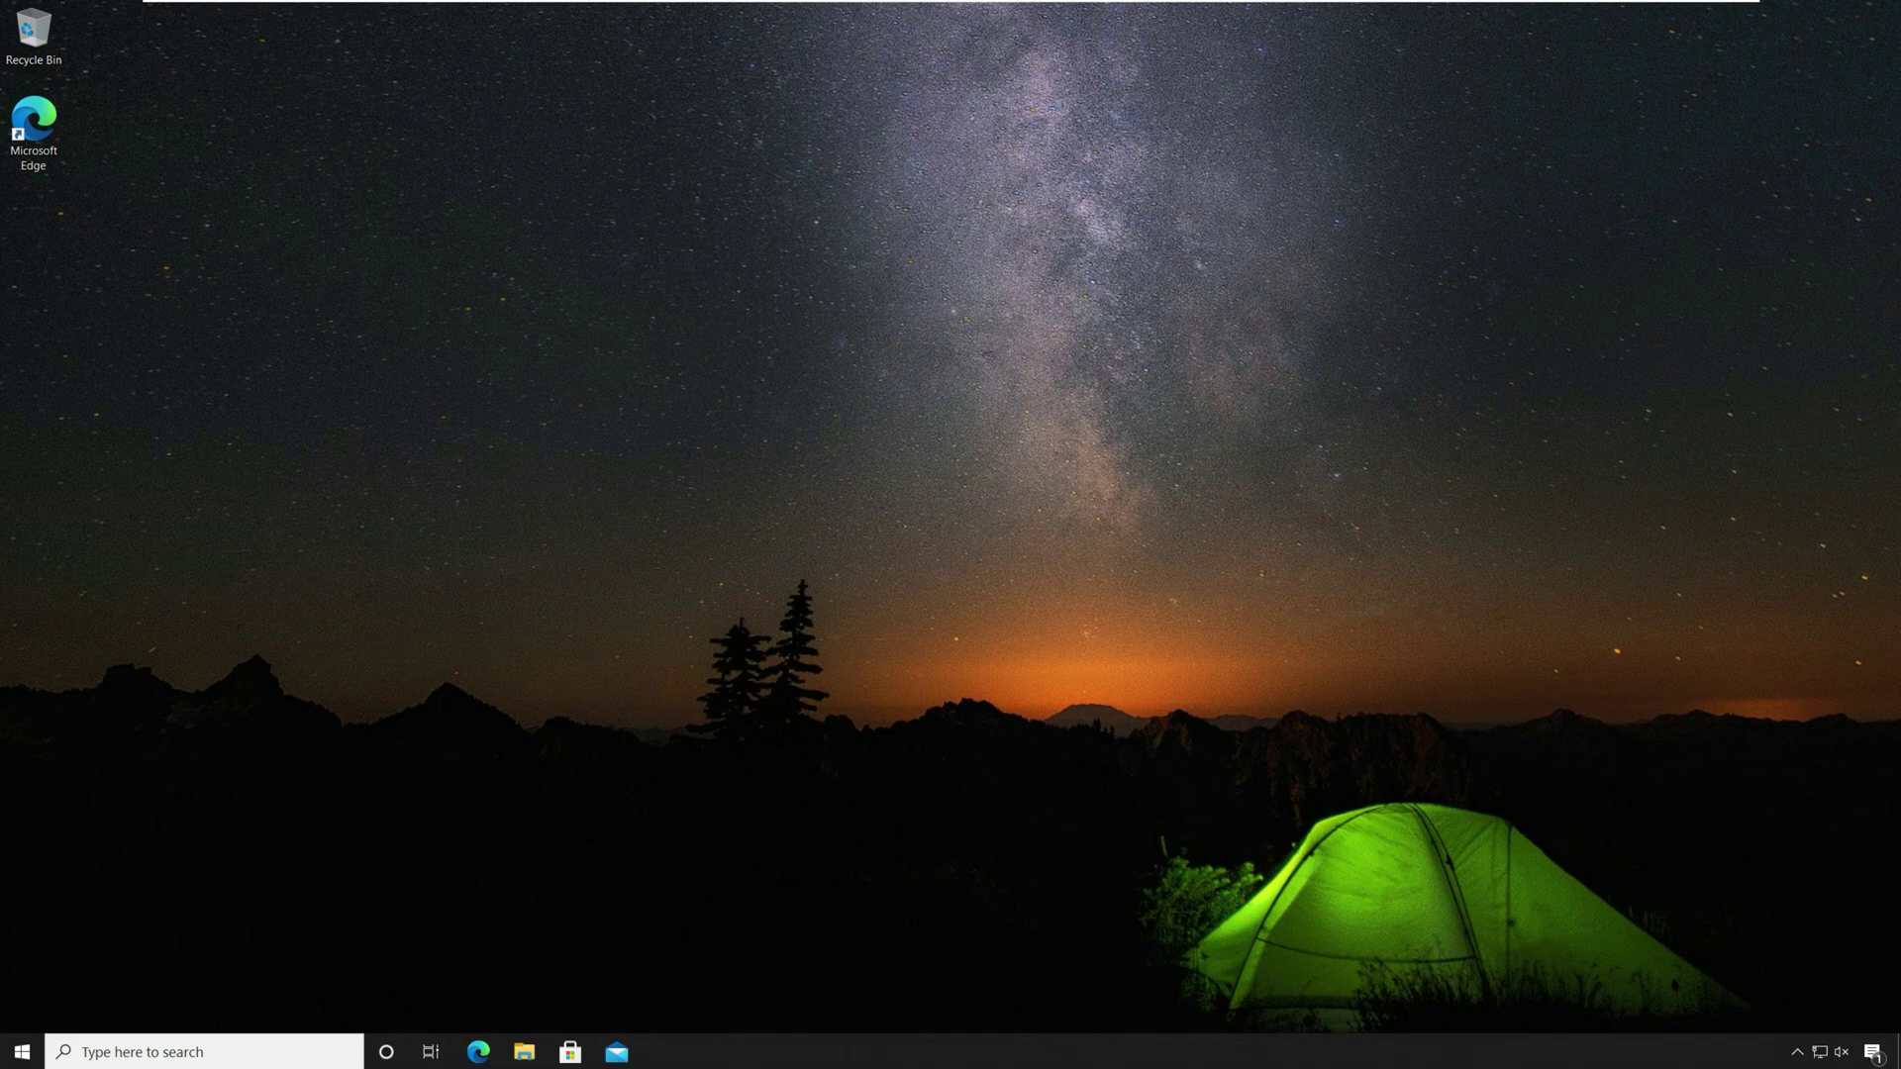
Run the prefilled regedit command from the Run dialog.
right_click(22, 1052)
click(68, 984)
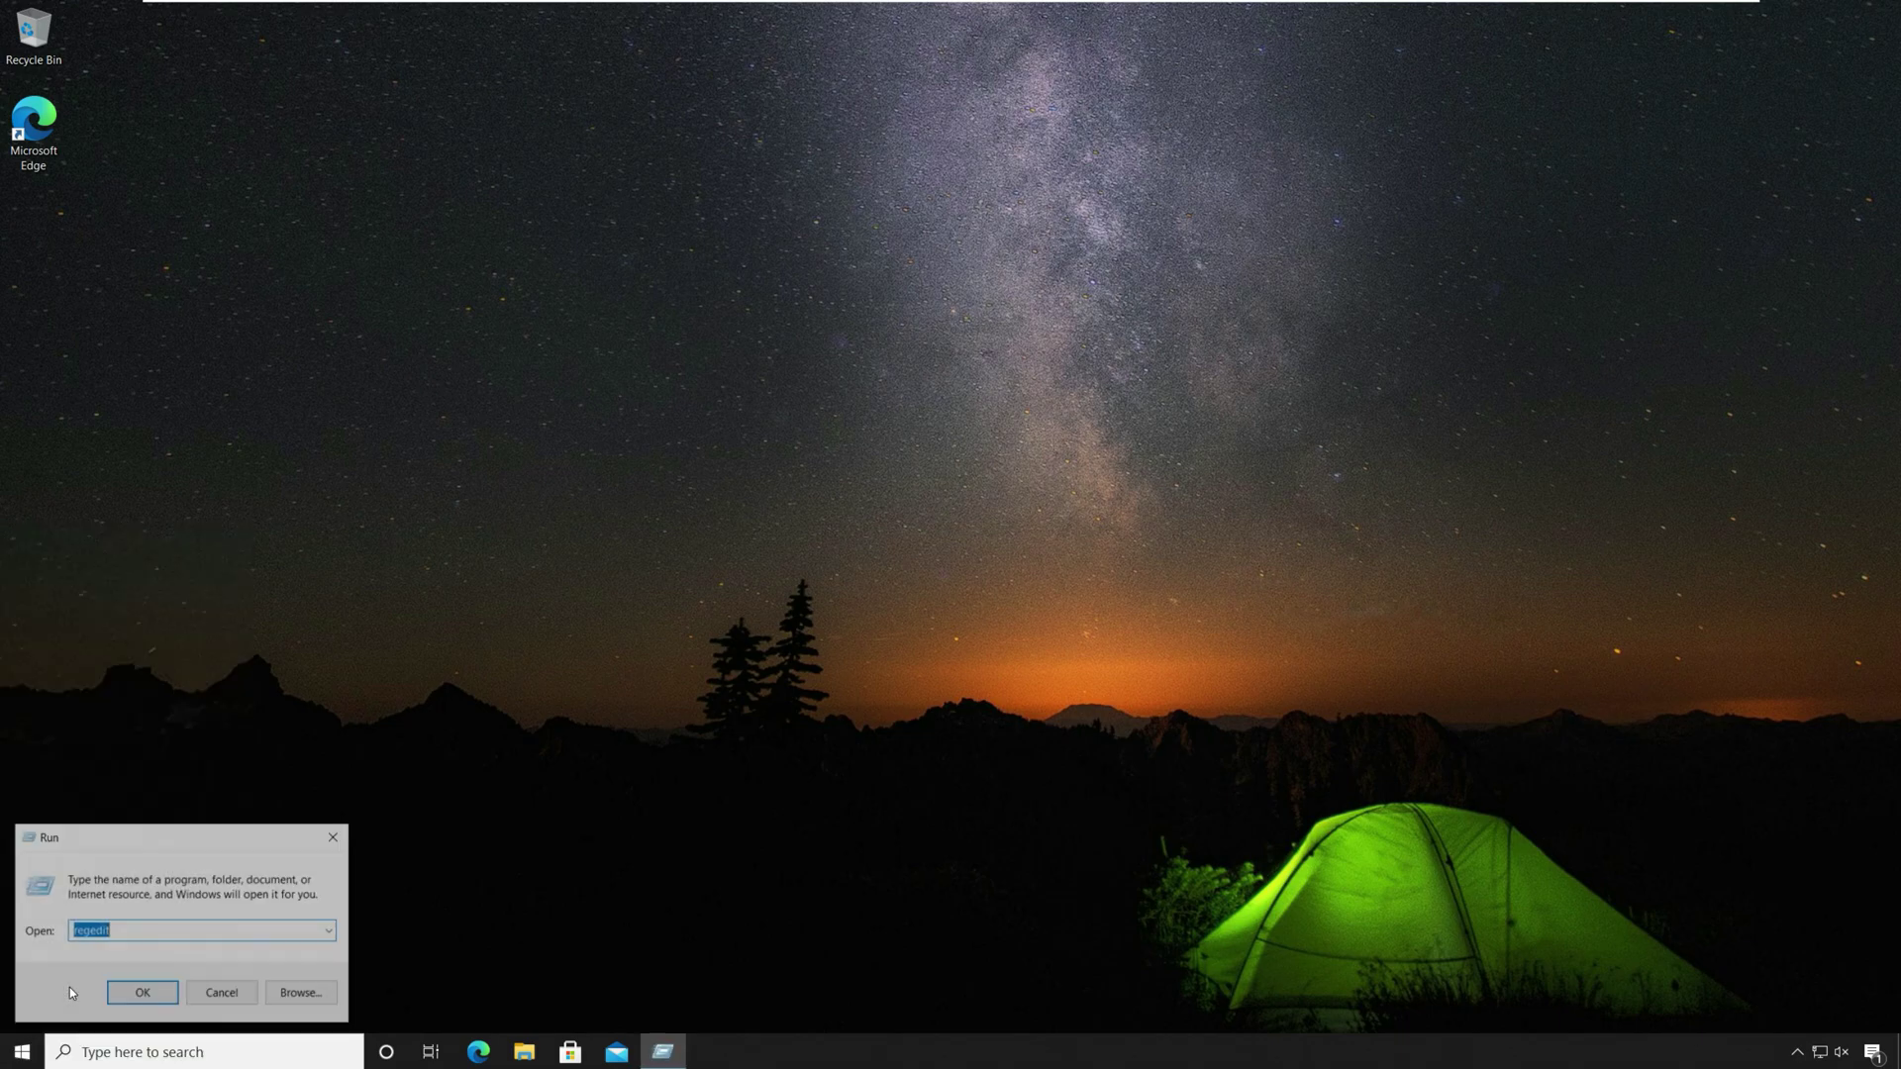
key(Return)
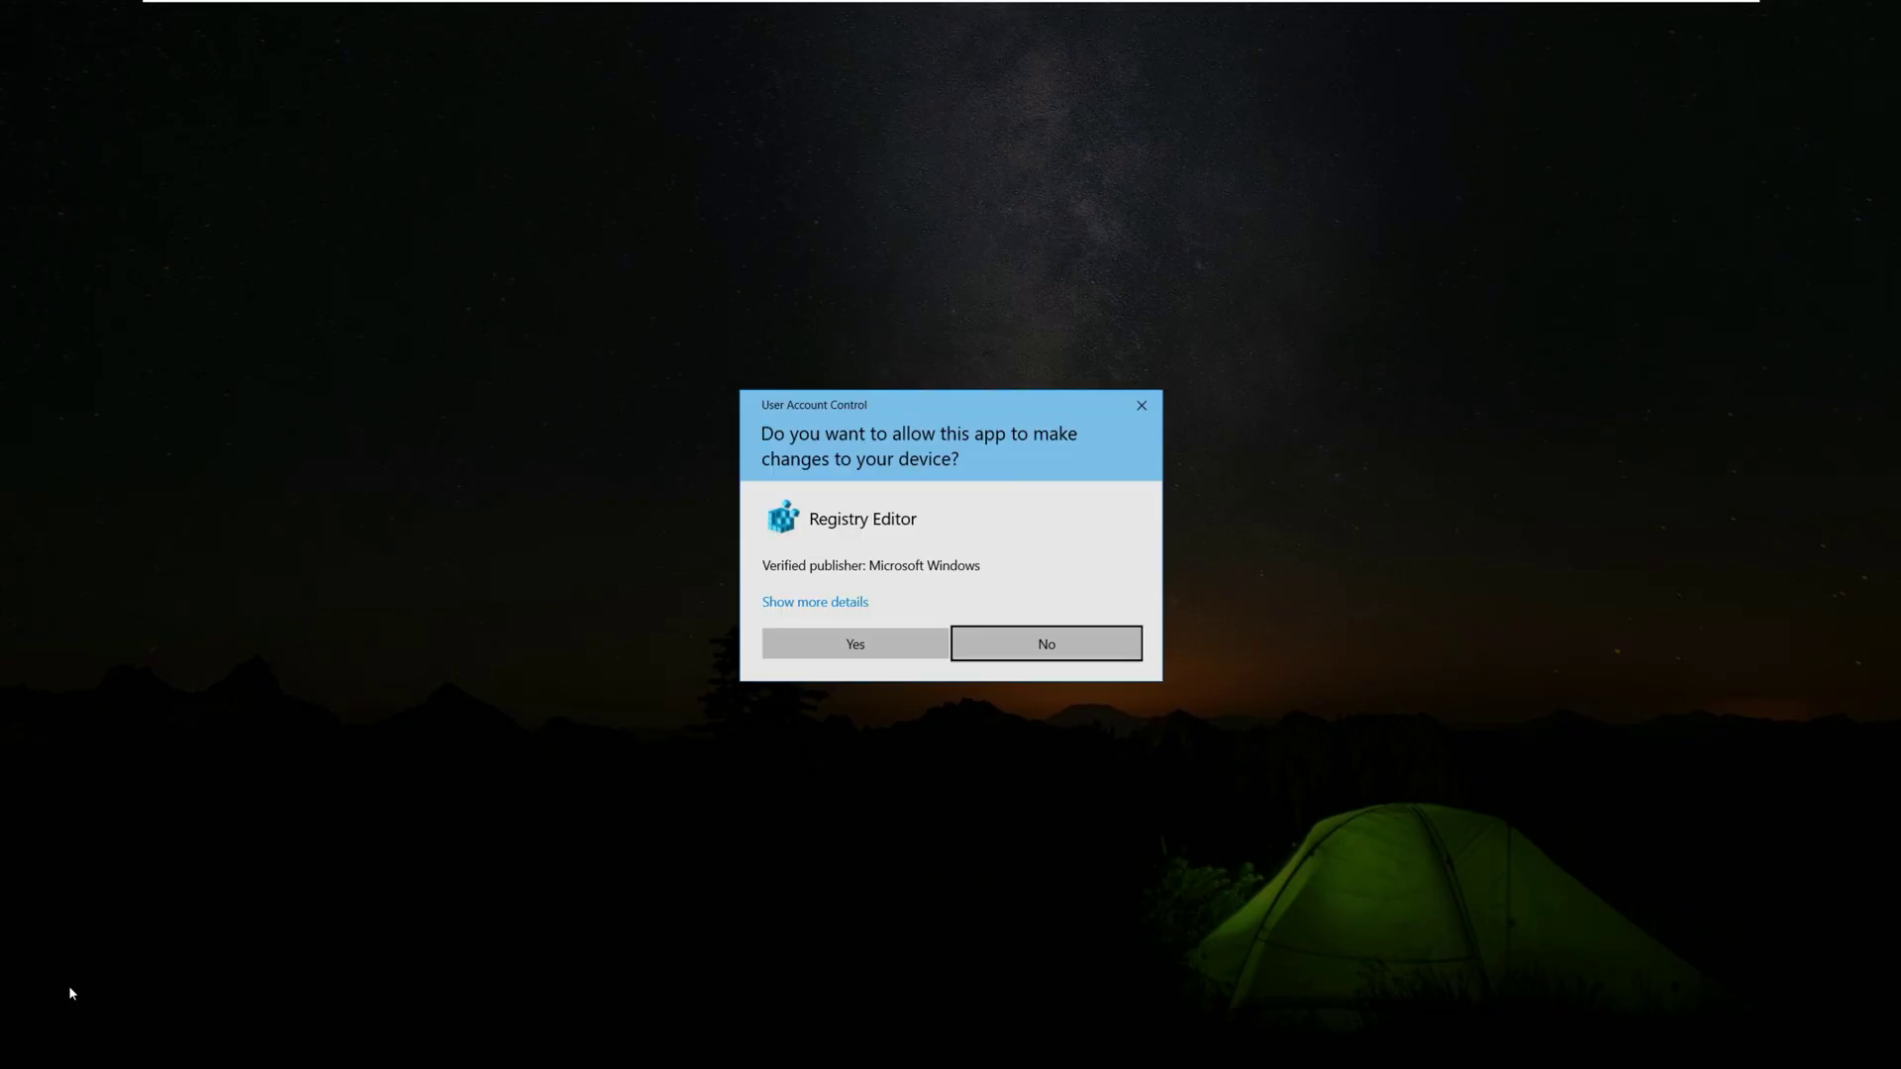
Approve the UAC prompt, maximize Registry Editor, and open HKEY_LOCAL_MACHINE\SOFTWARE\Policies\Microsoft\Windows.
click(863, 648)
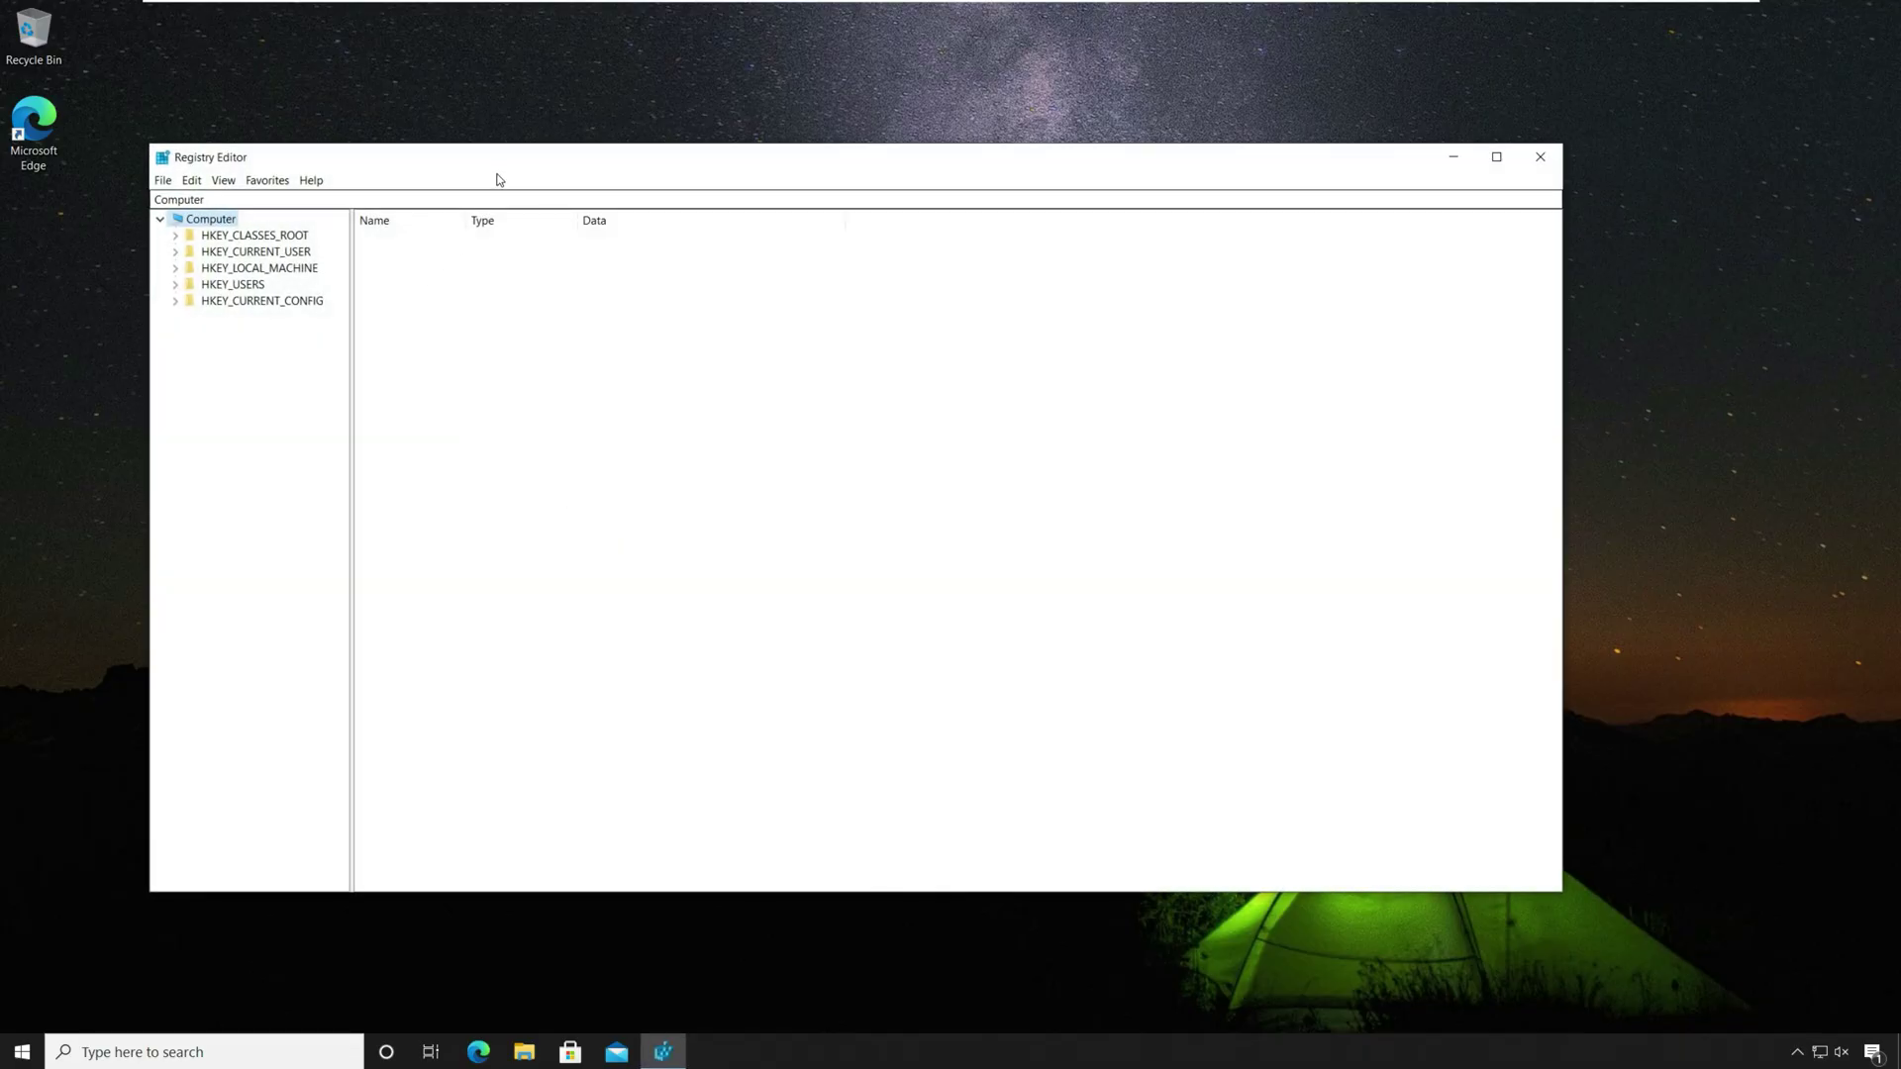
double_click(503, 172)
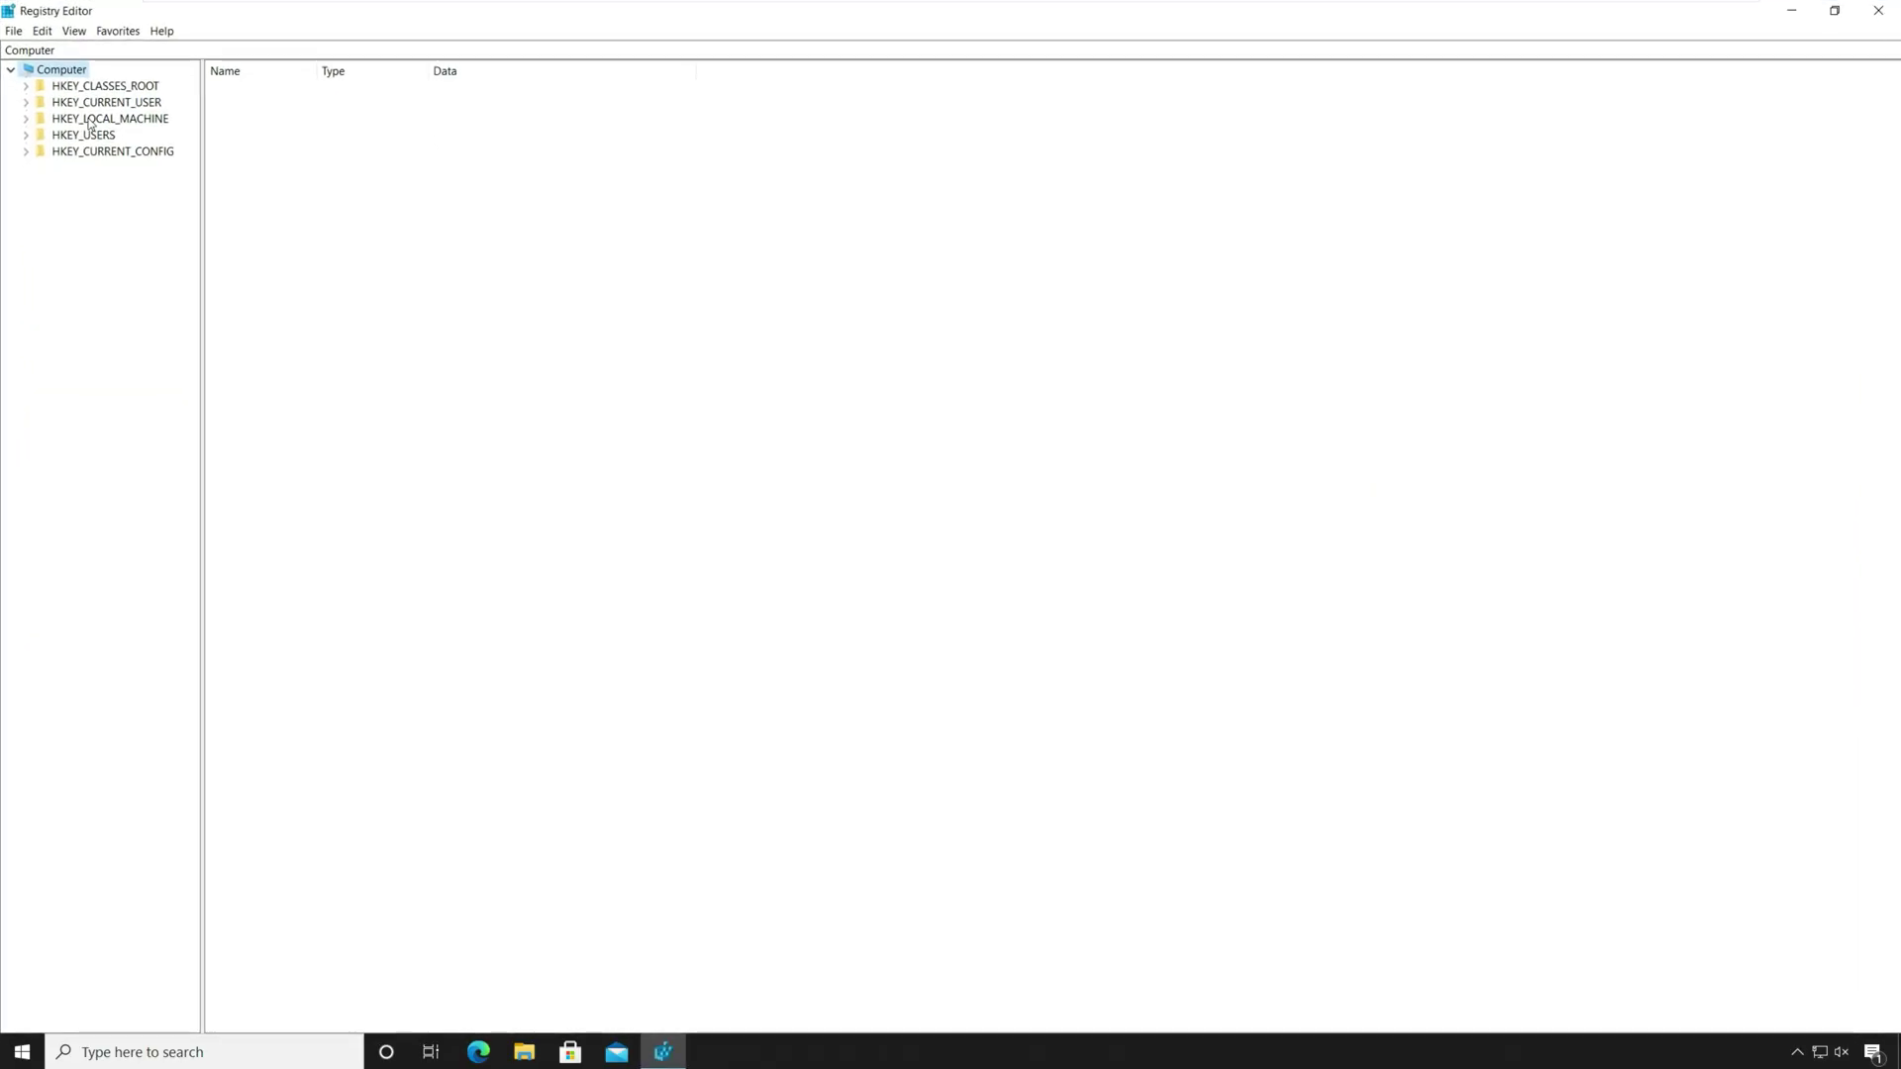
click(26, 119)
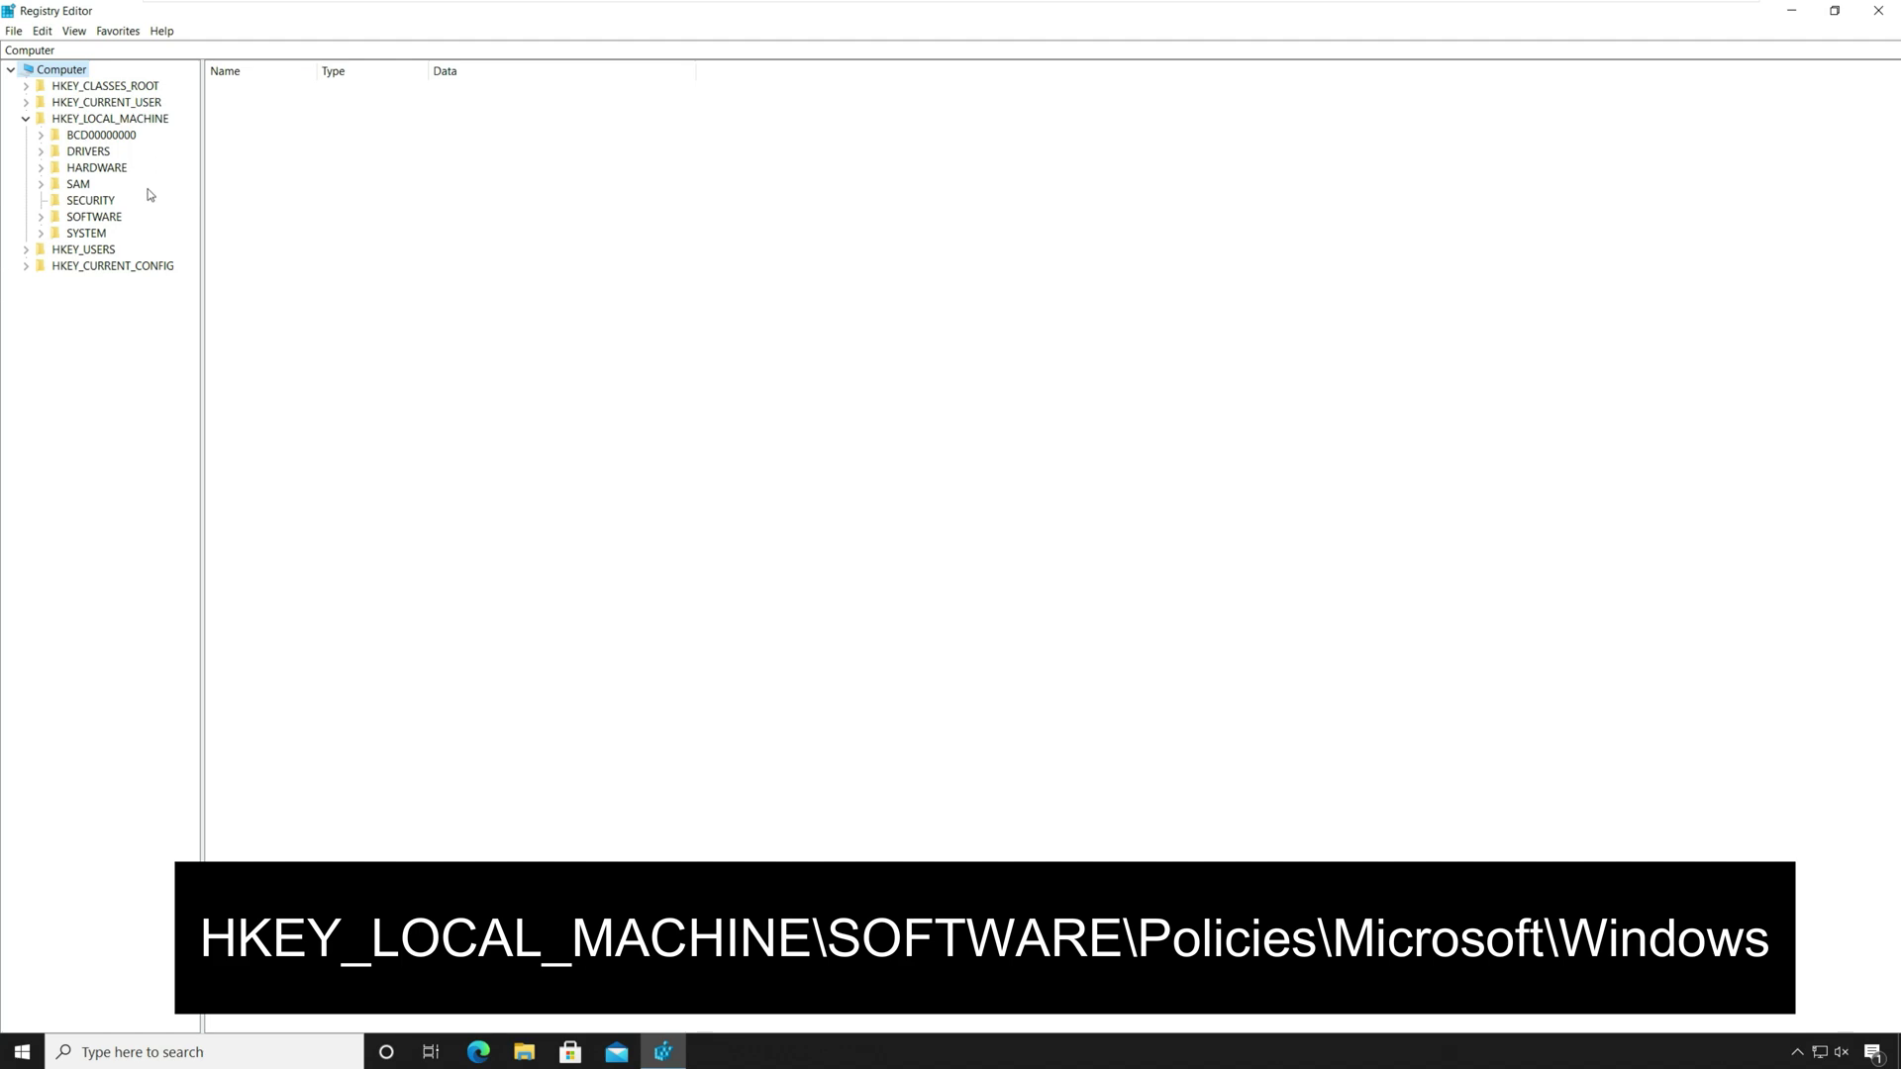
click(41, 218)
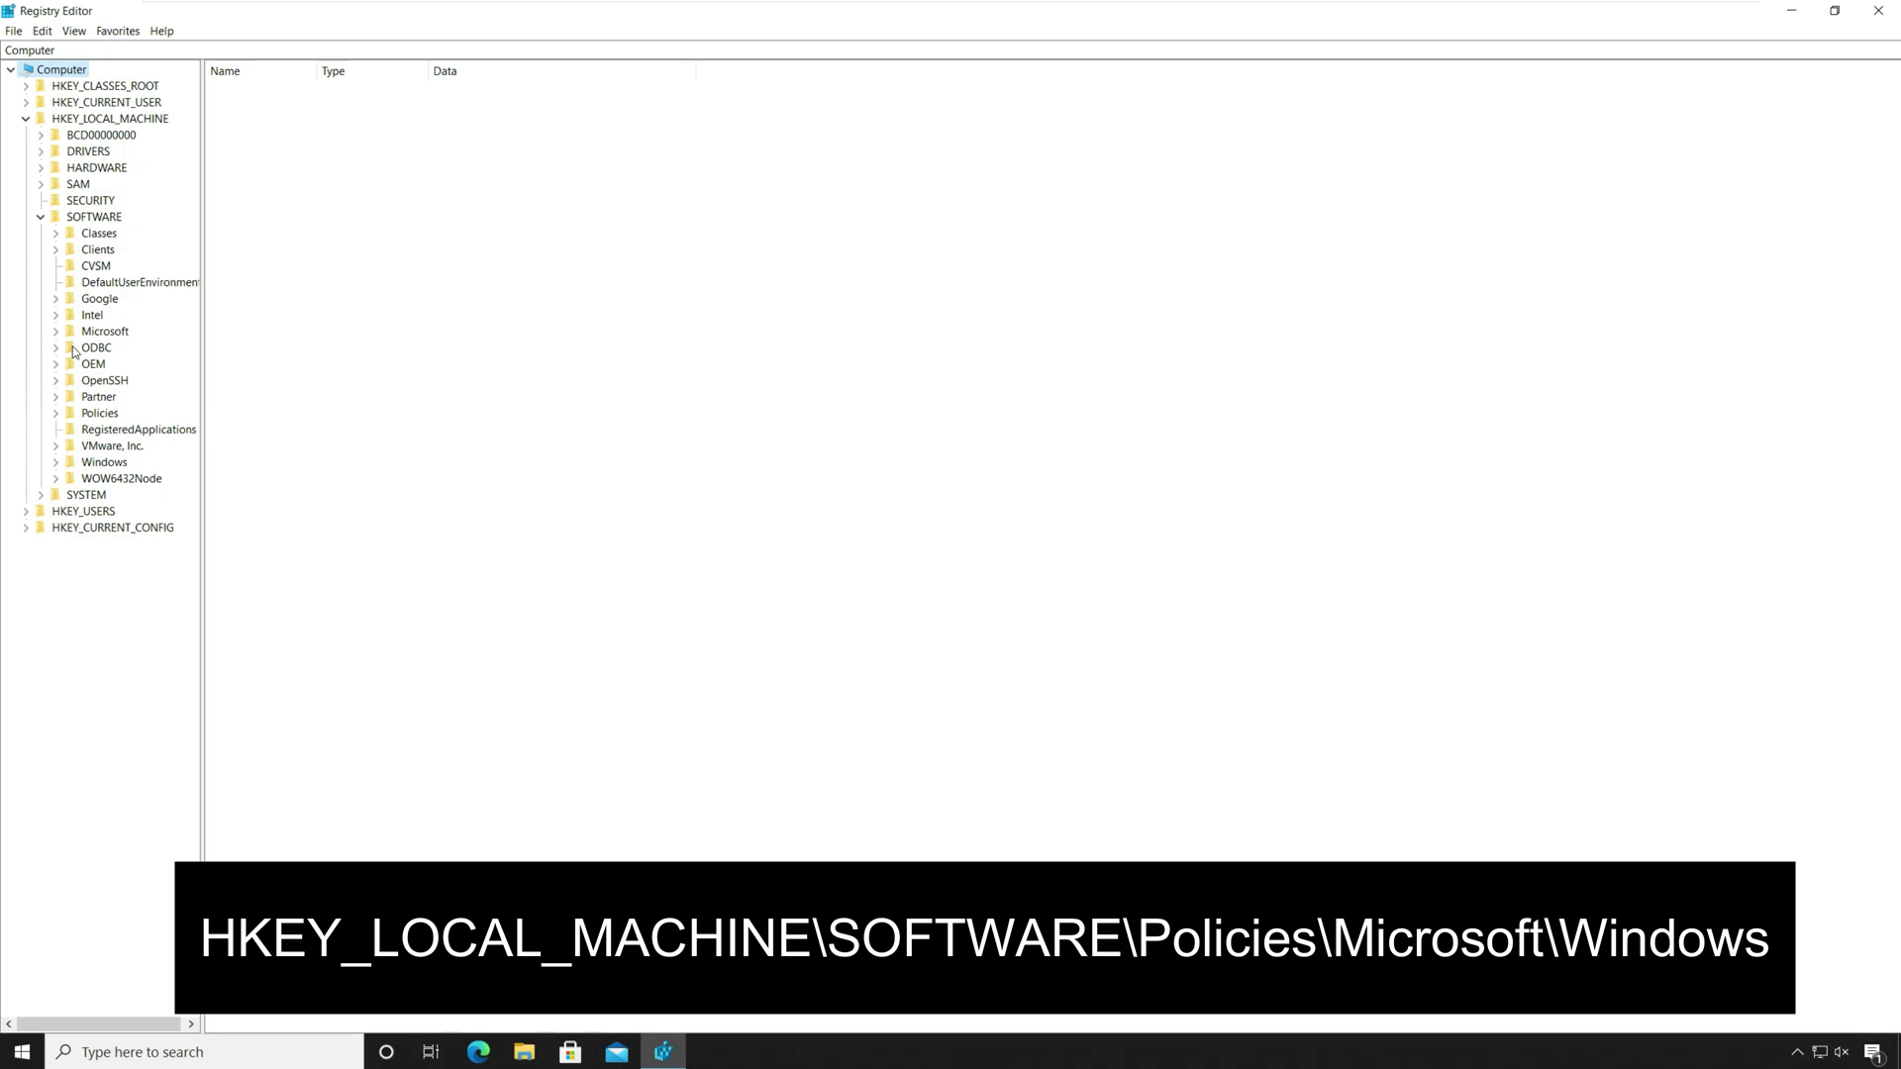
click(55, 414)
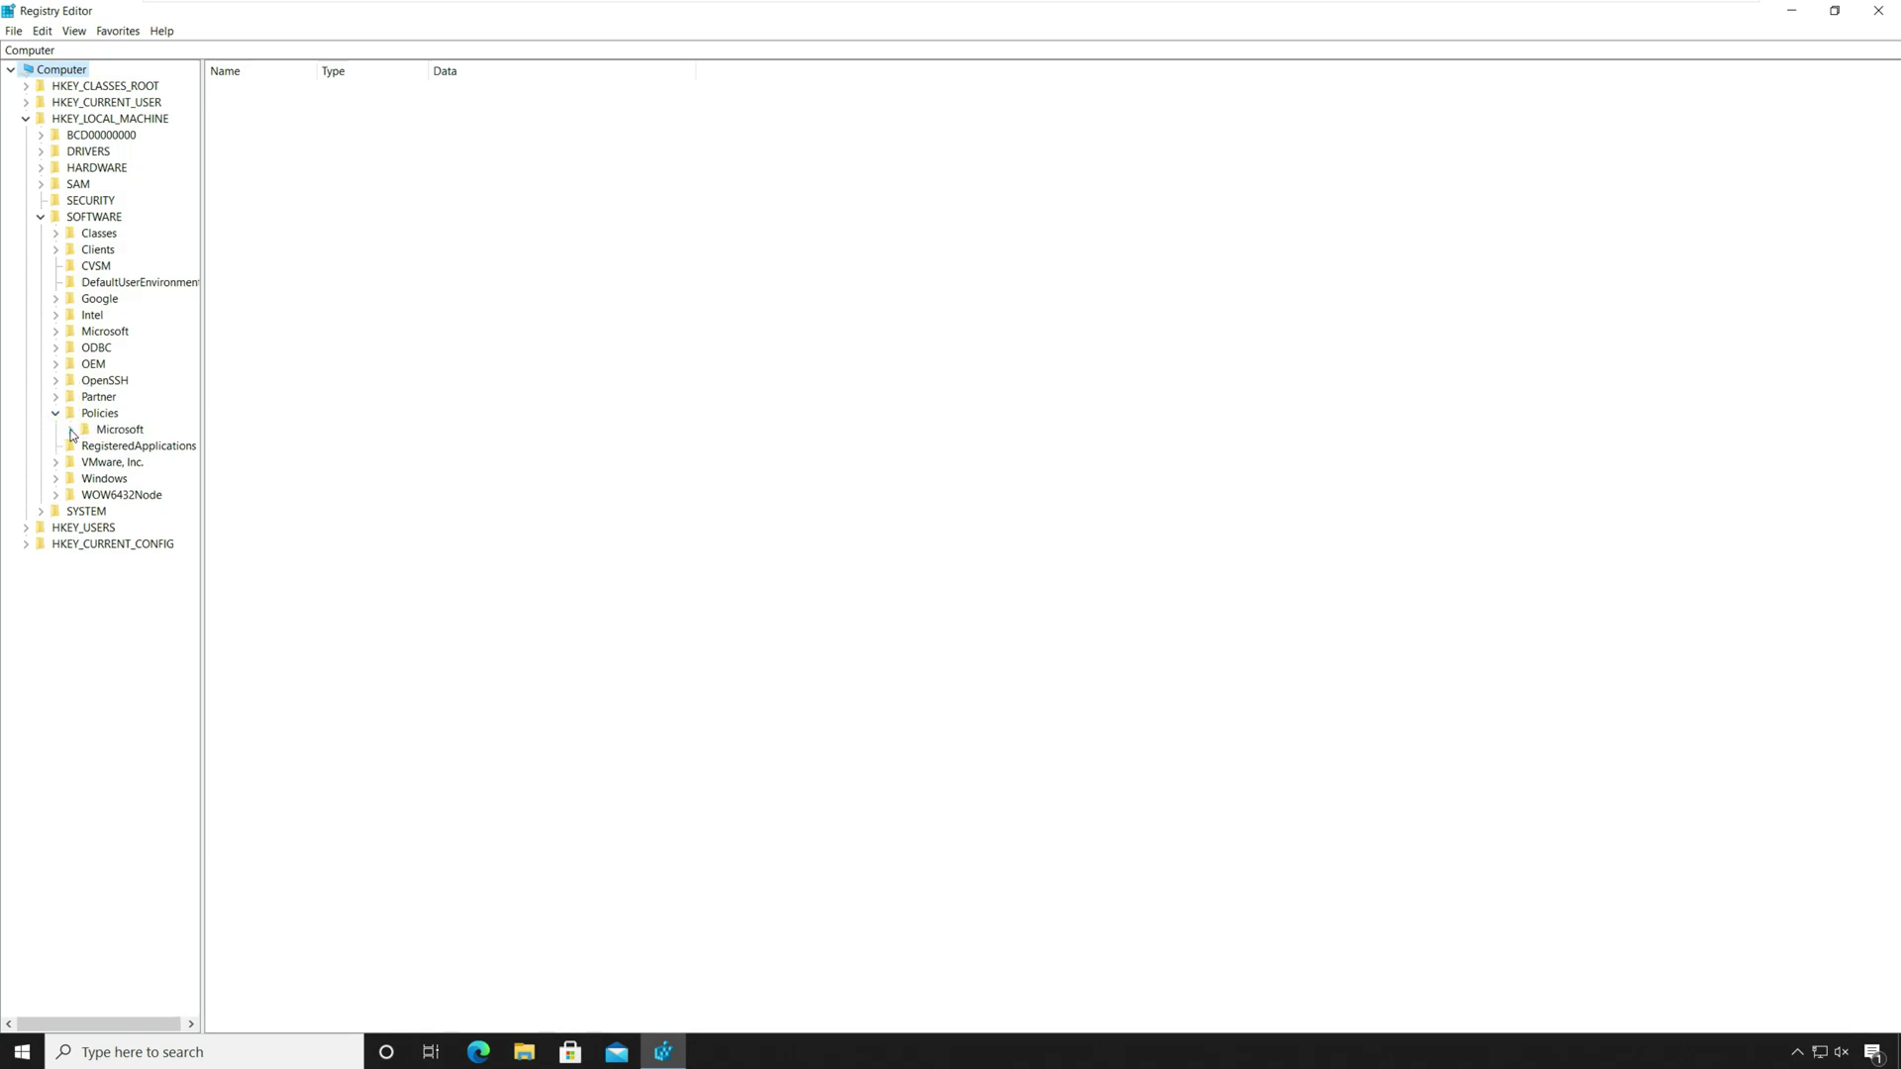
click(71, 430)
double_click(134, 530)
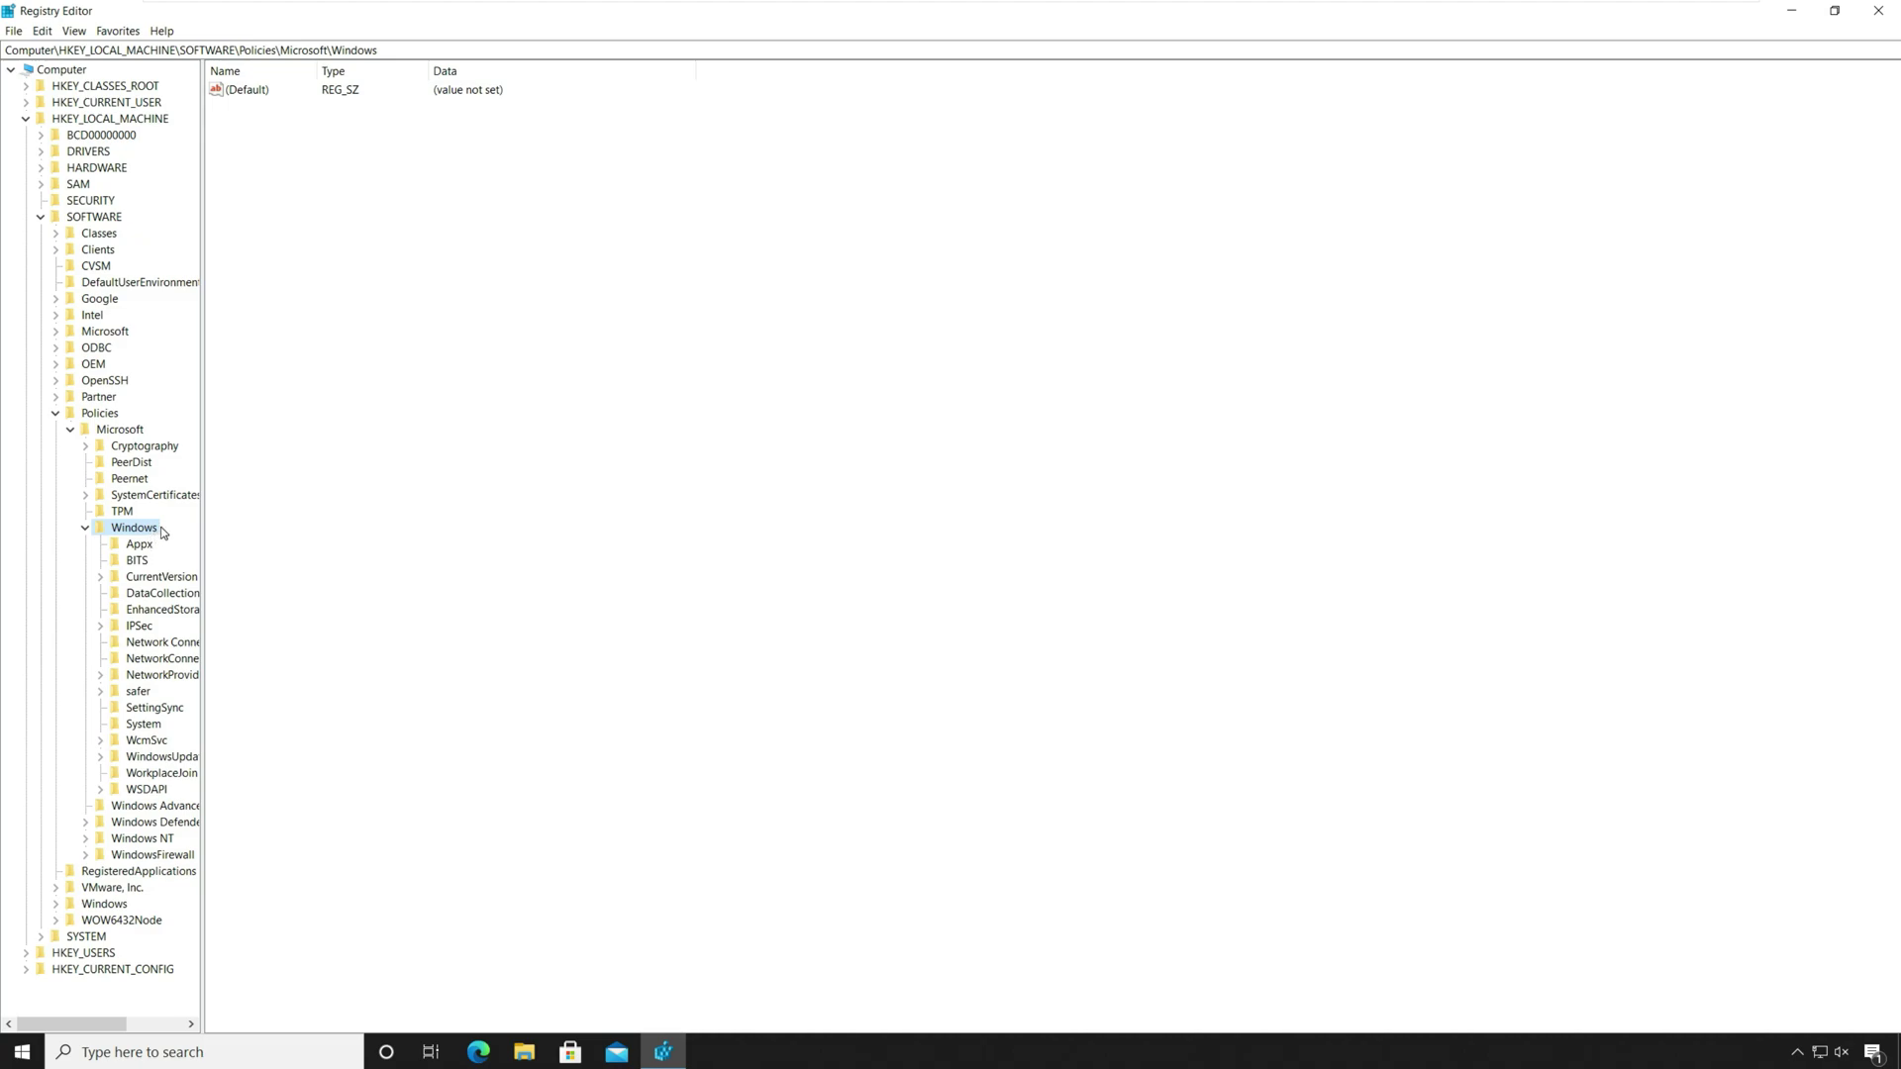
Add a new subkey named 'Personalization' under the Windows policies key.
right_click(155, 530)
mouse_move(205, 570)
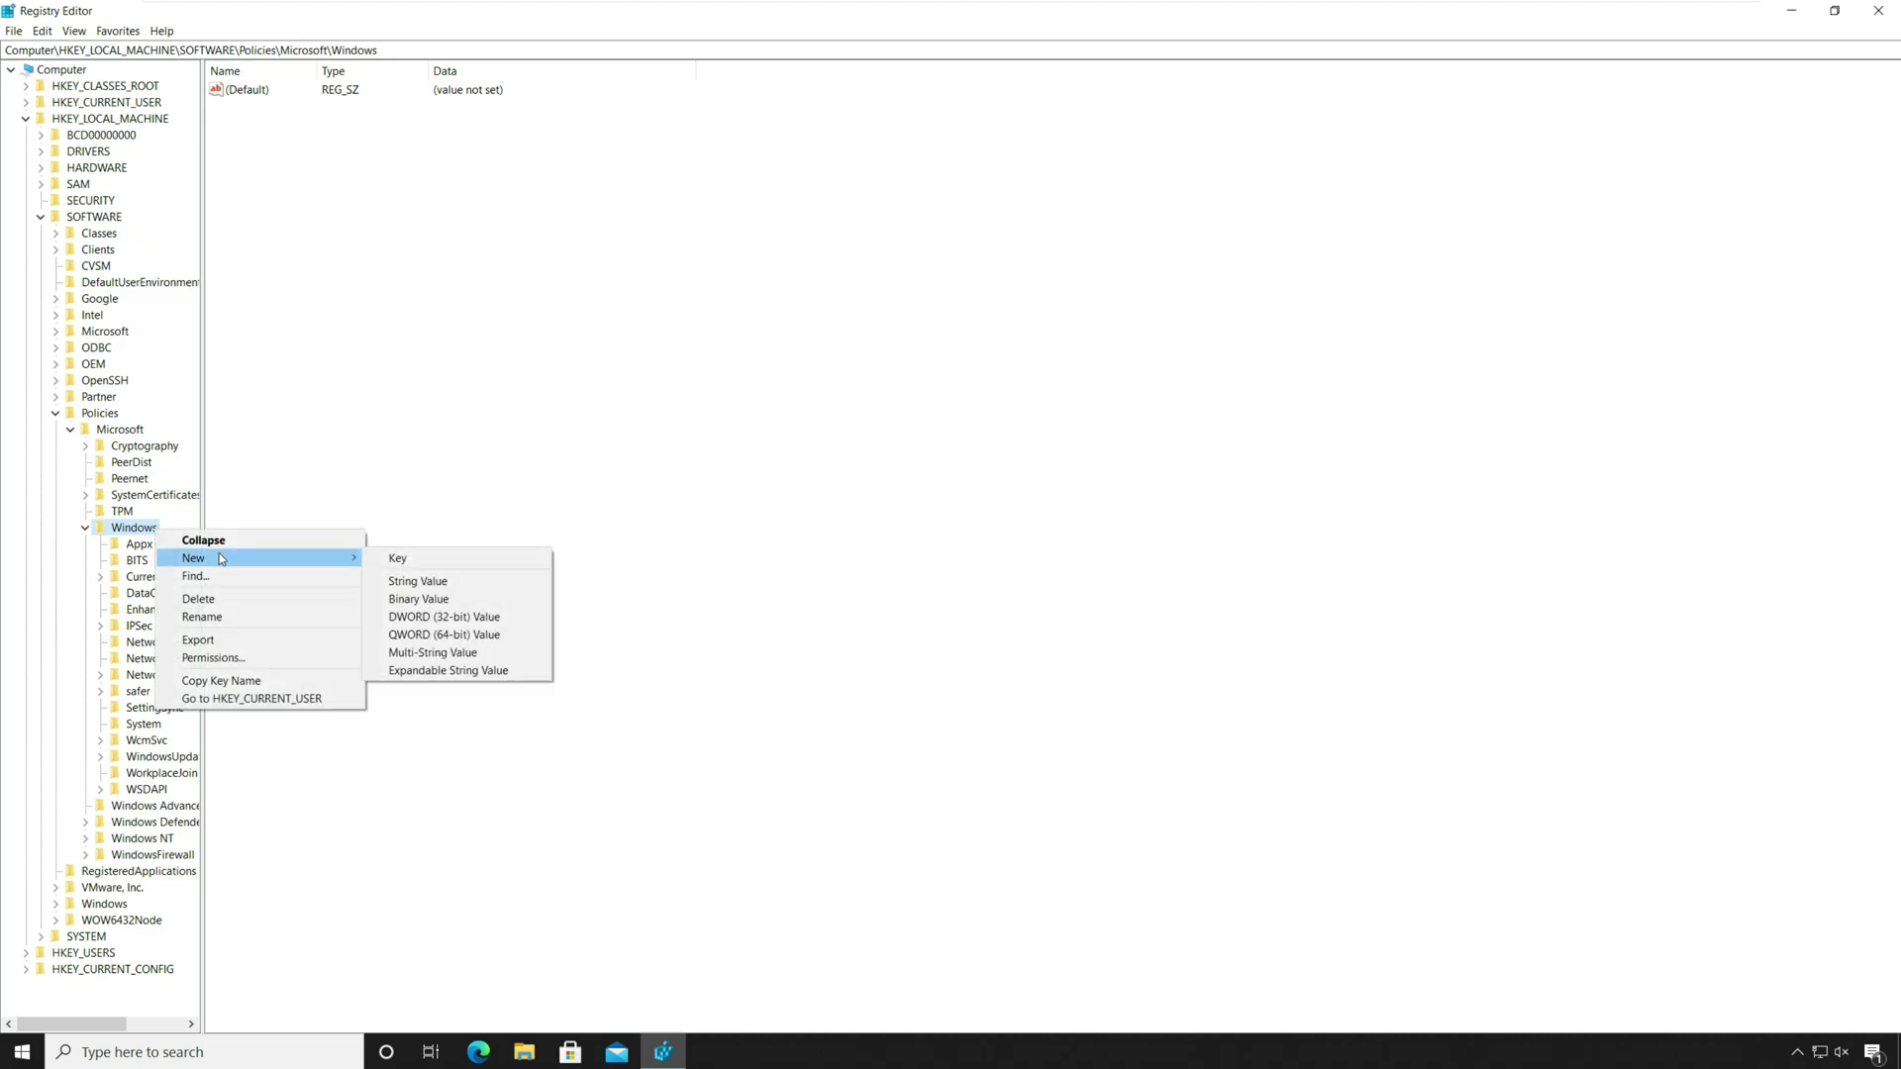
click(457, 561)
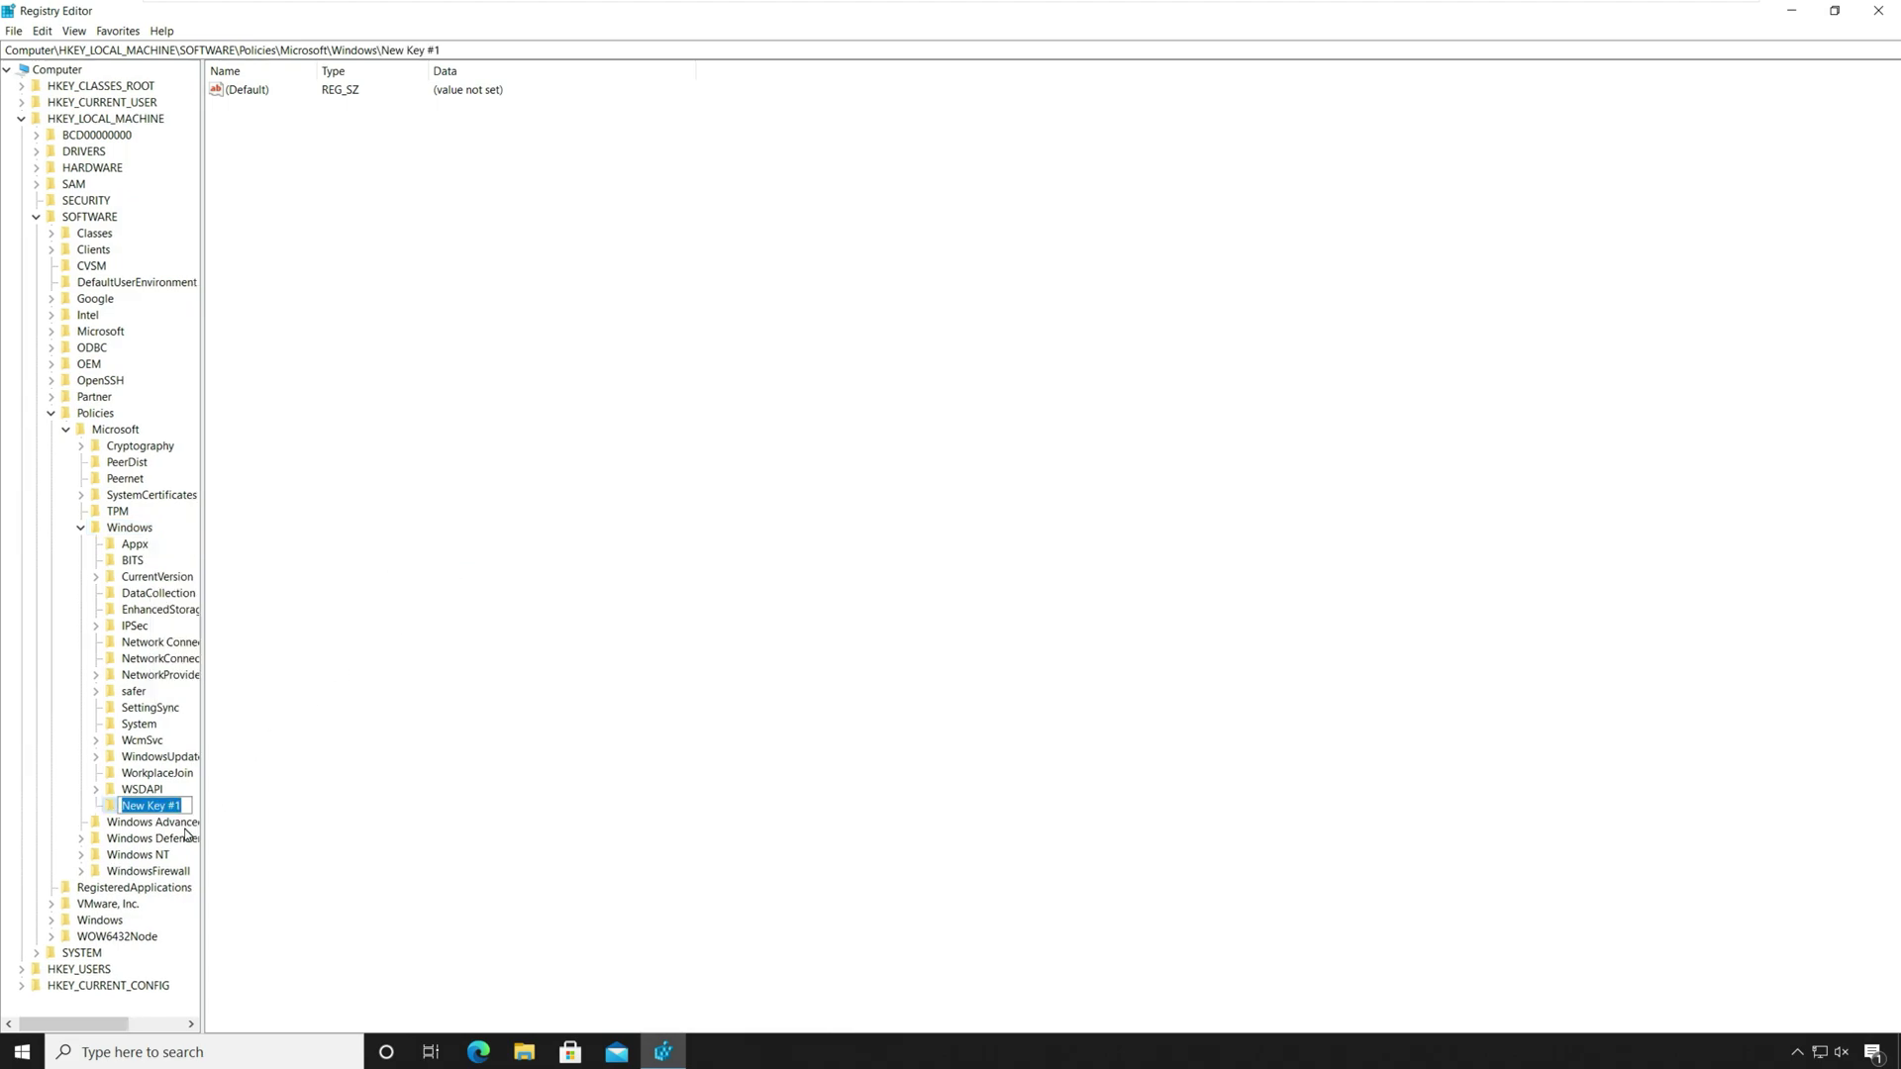
text(Personalization)
key(Return)
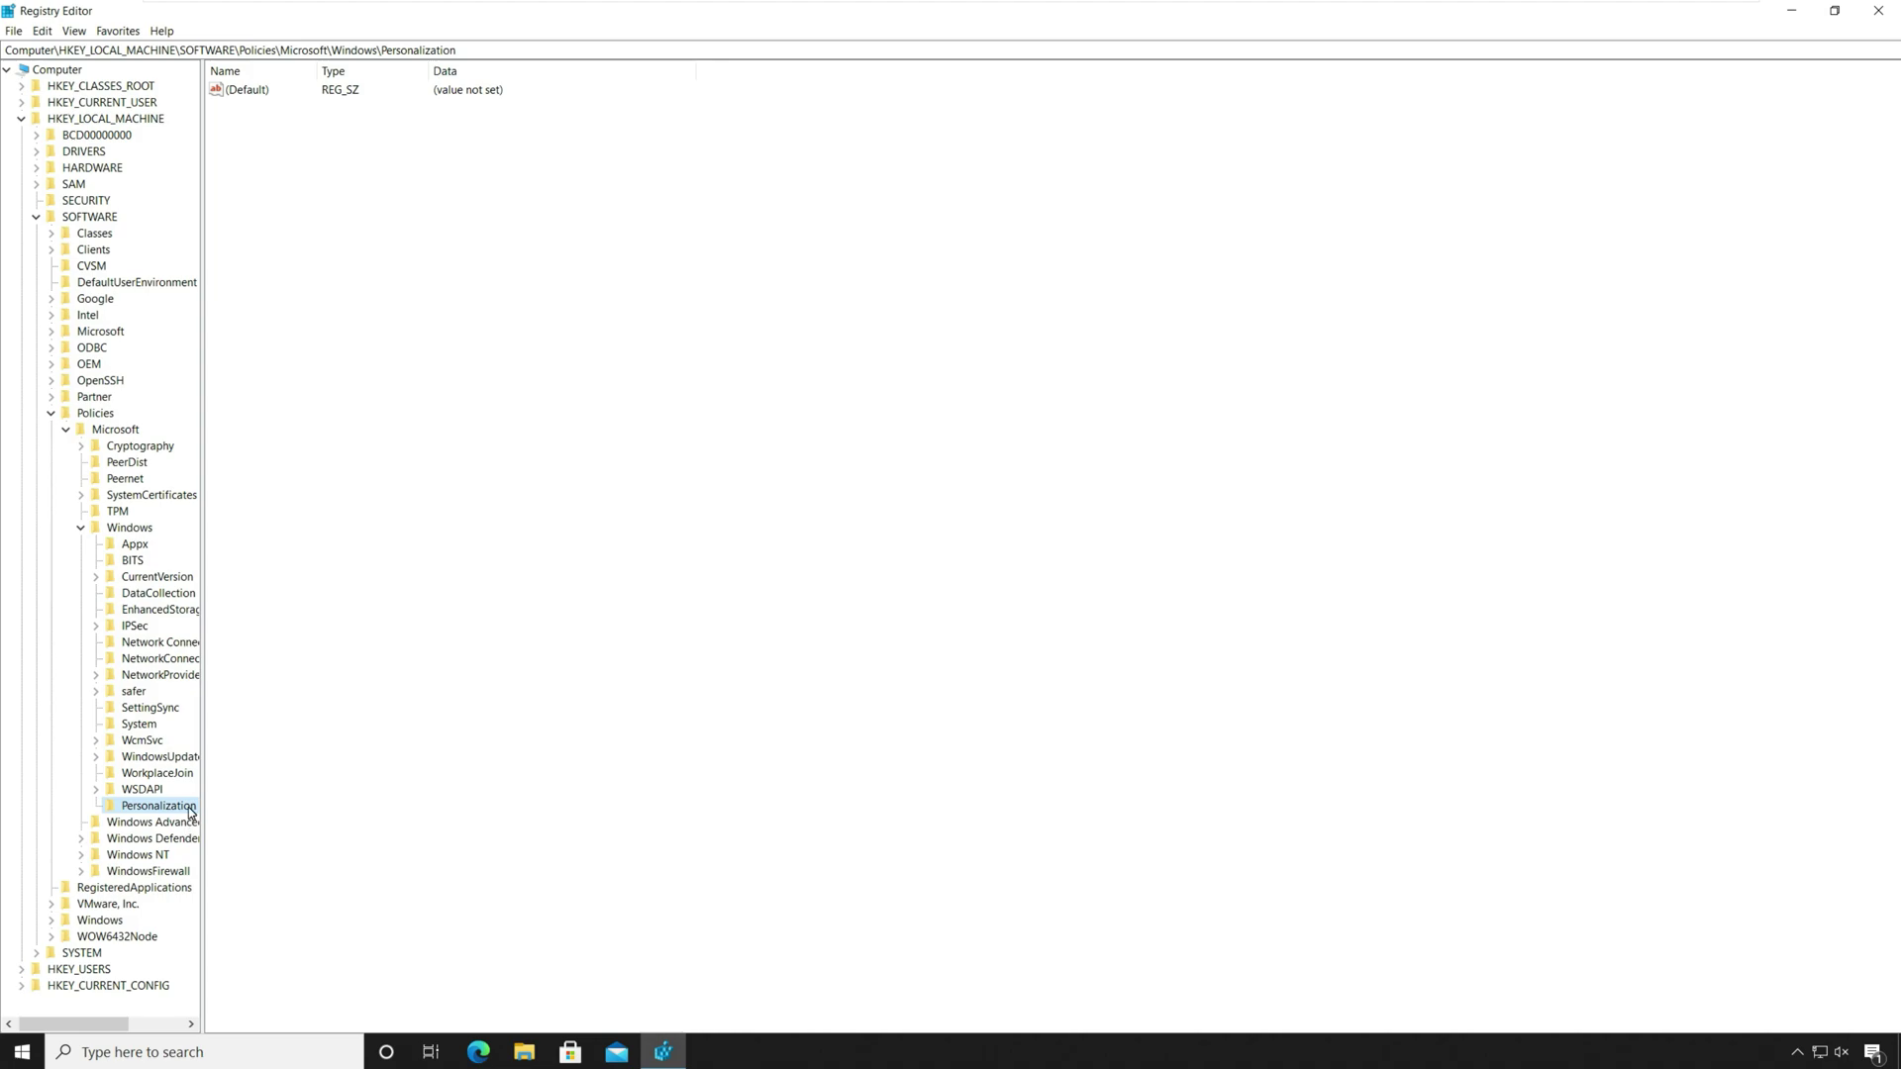
Create a DWORD (32-bit) value named 'NoLockScreen' in the Personalization key.
right_click(191, 813)
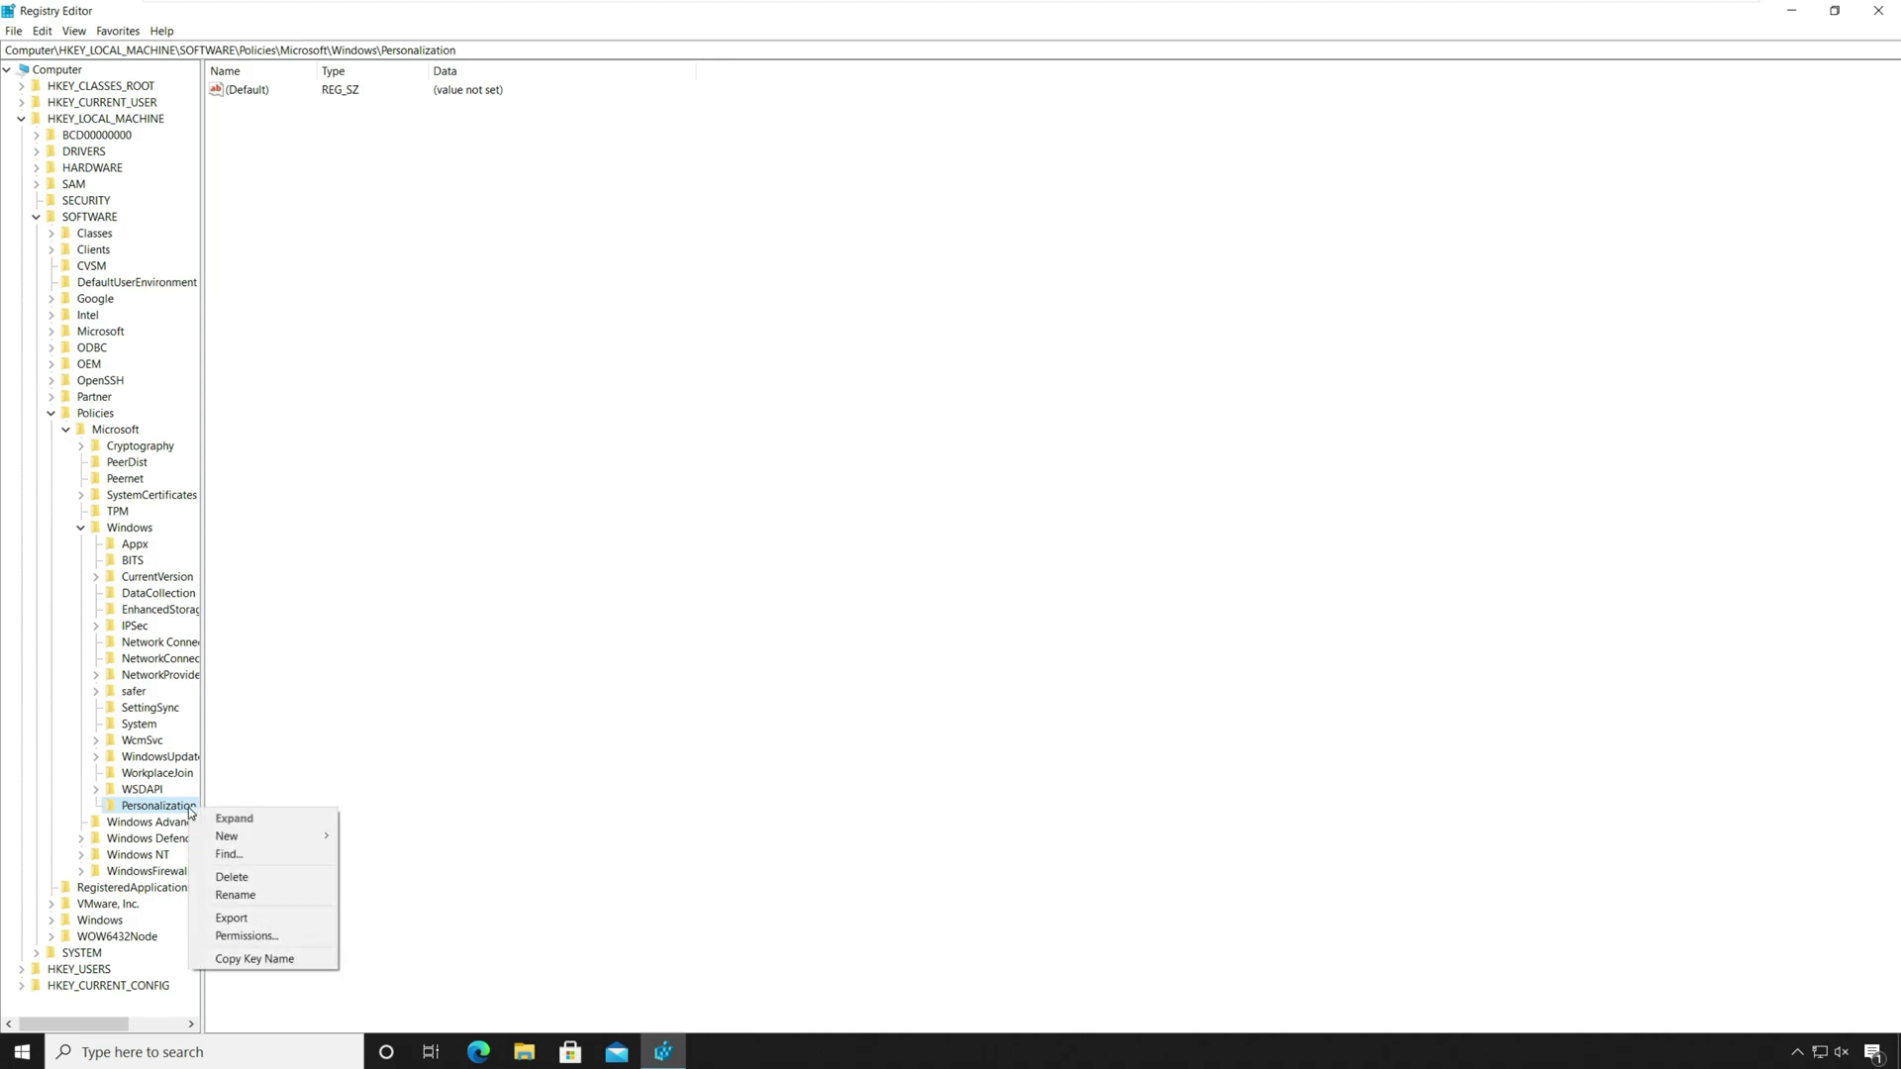
mouse_move(247, 841)
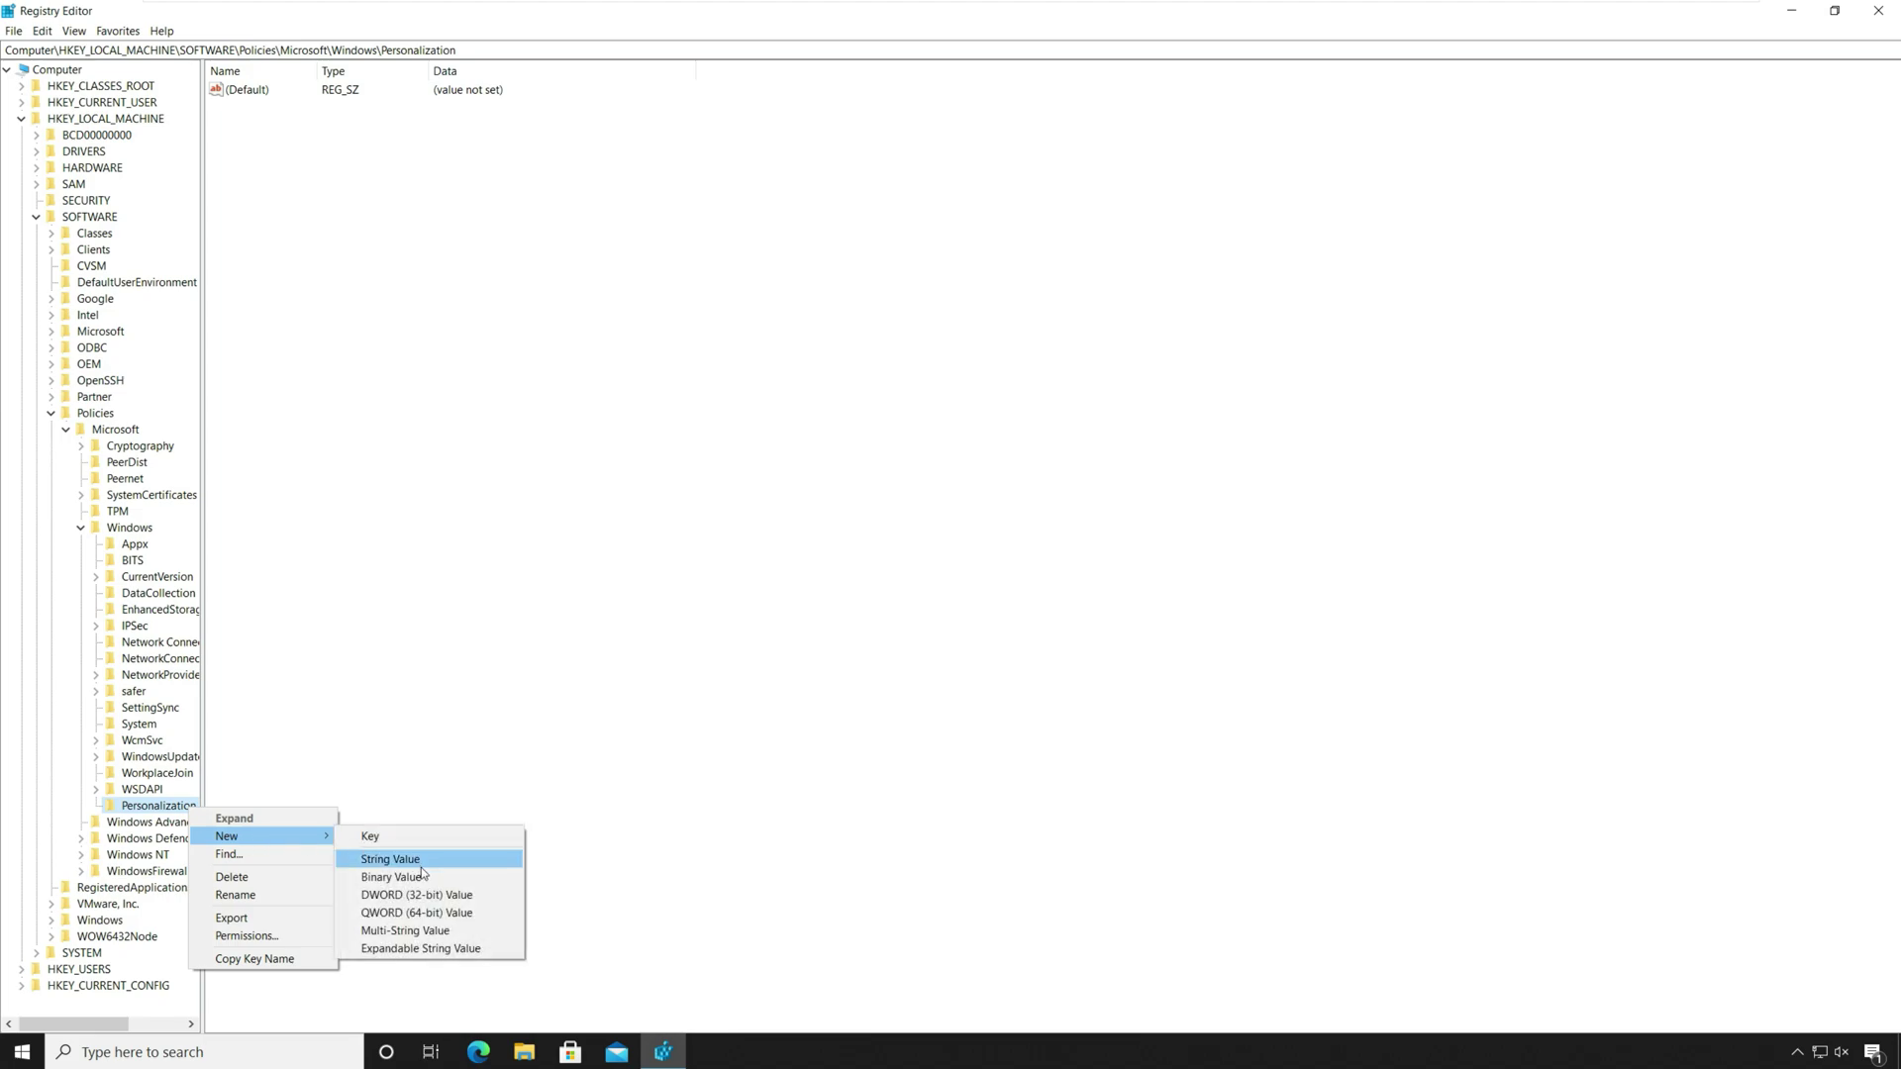
click(507, 904)
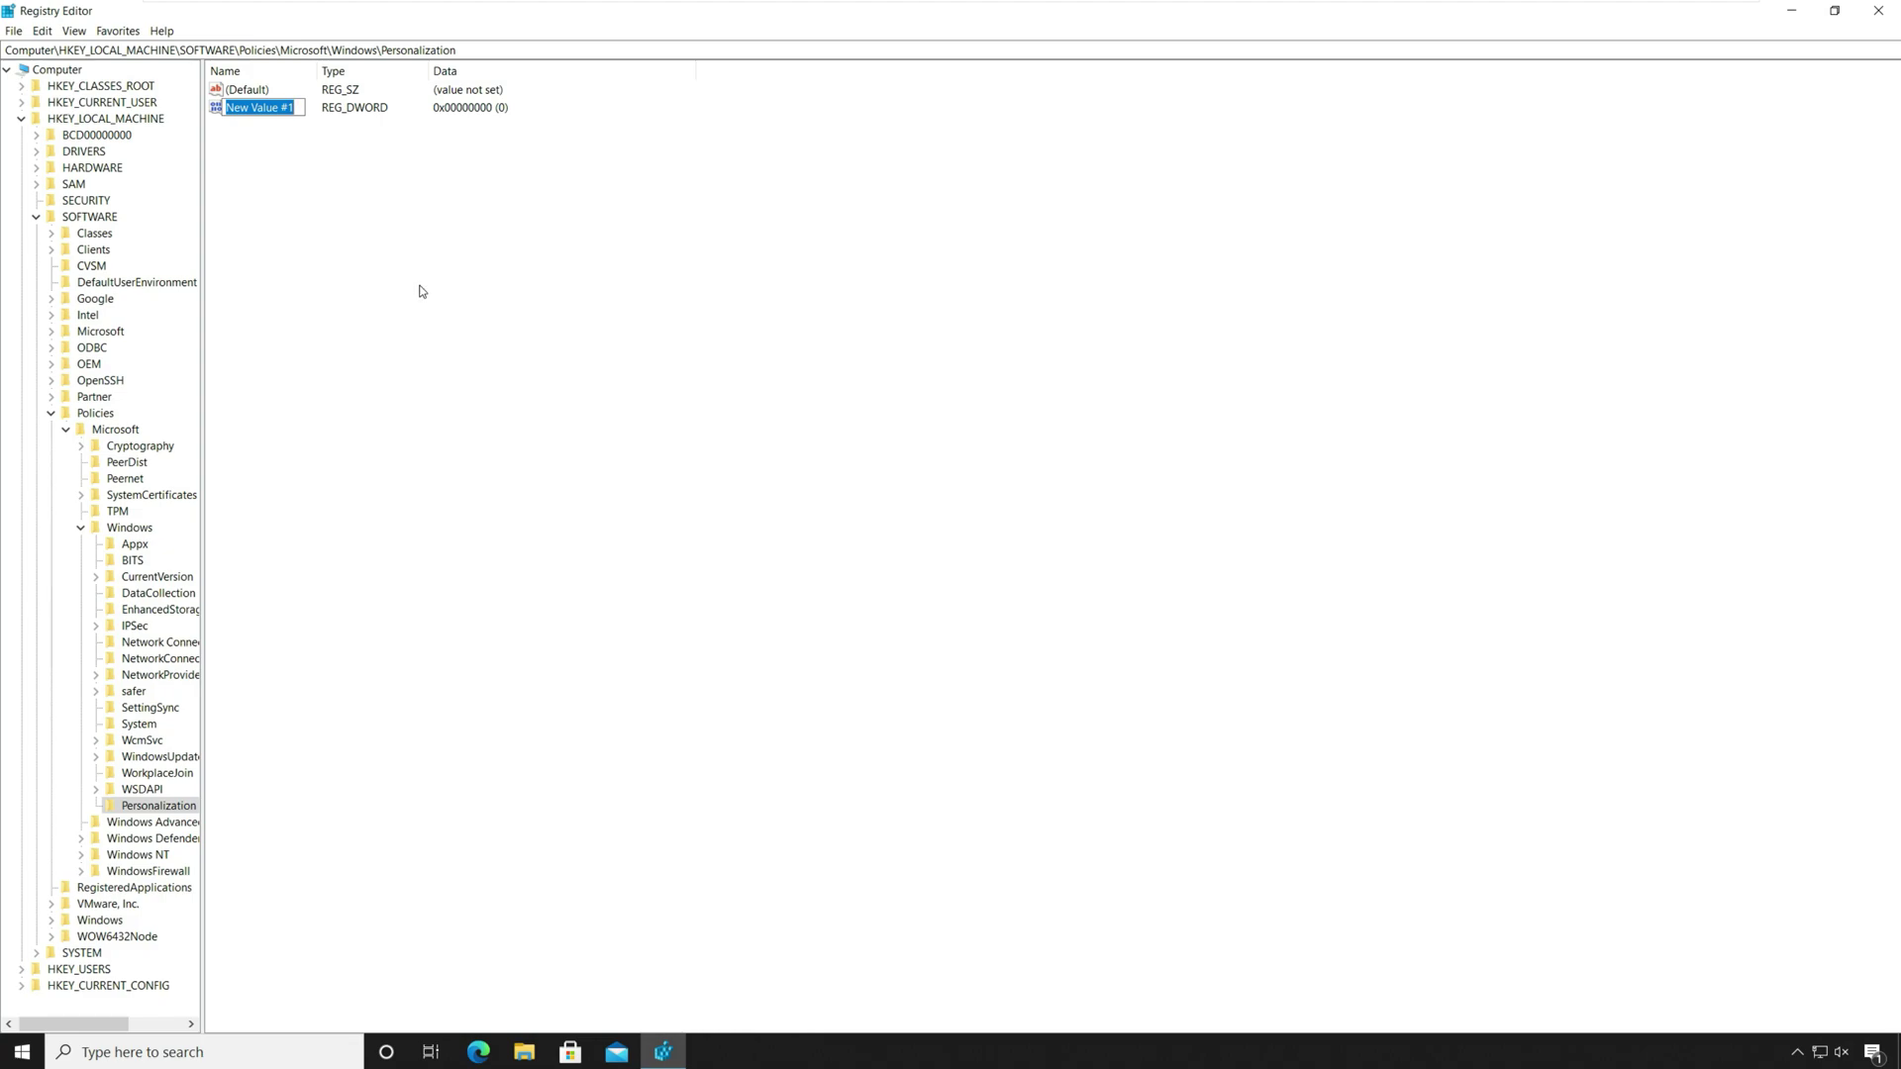
text(NoLockScreen)
key(Return)
Set NoLockScreen's value data to 1 and close Registry Editor.
double_click(269, 113)
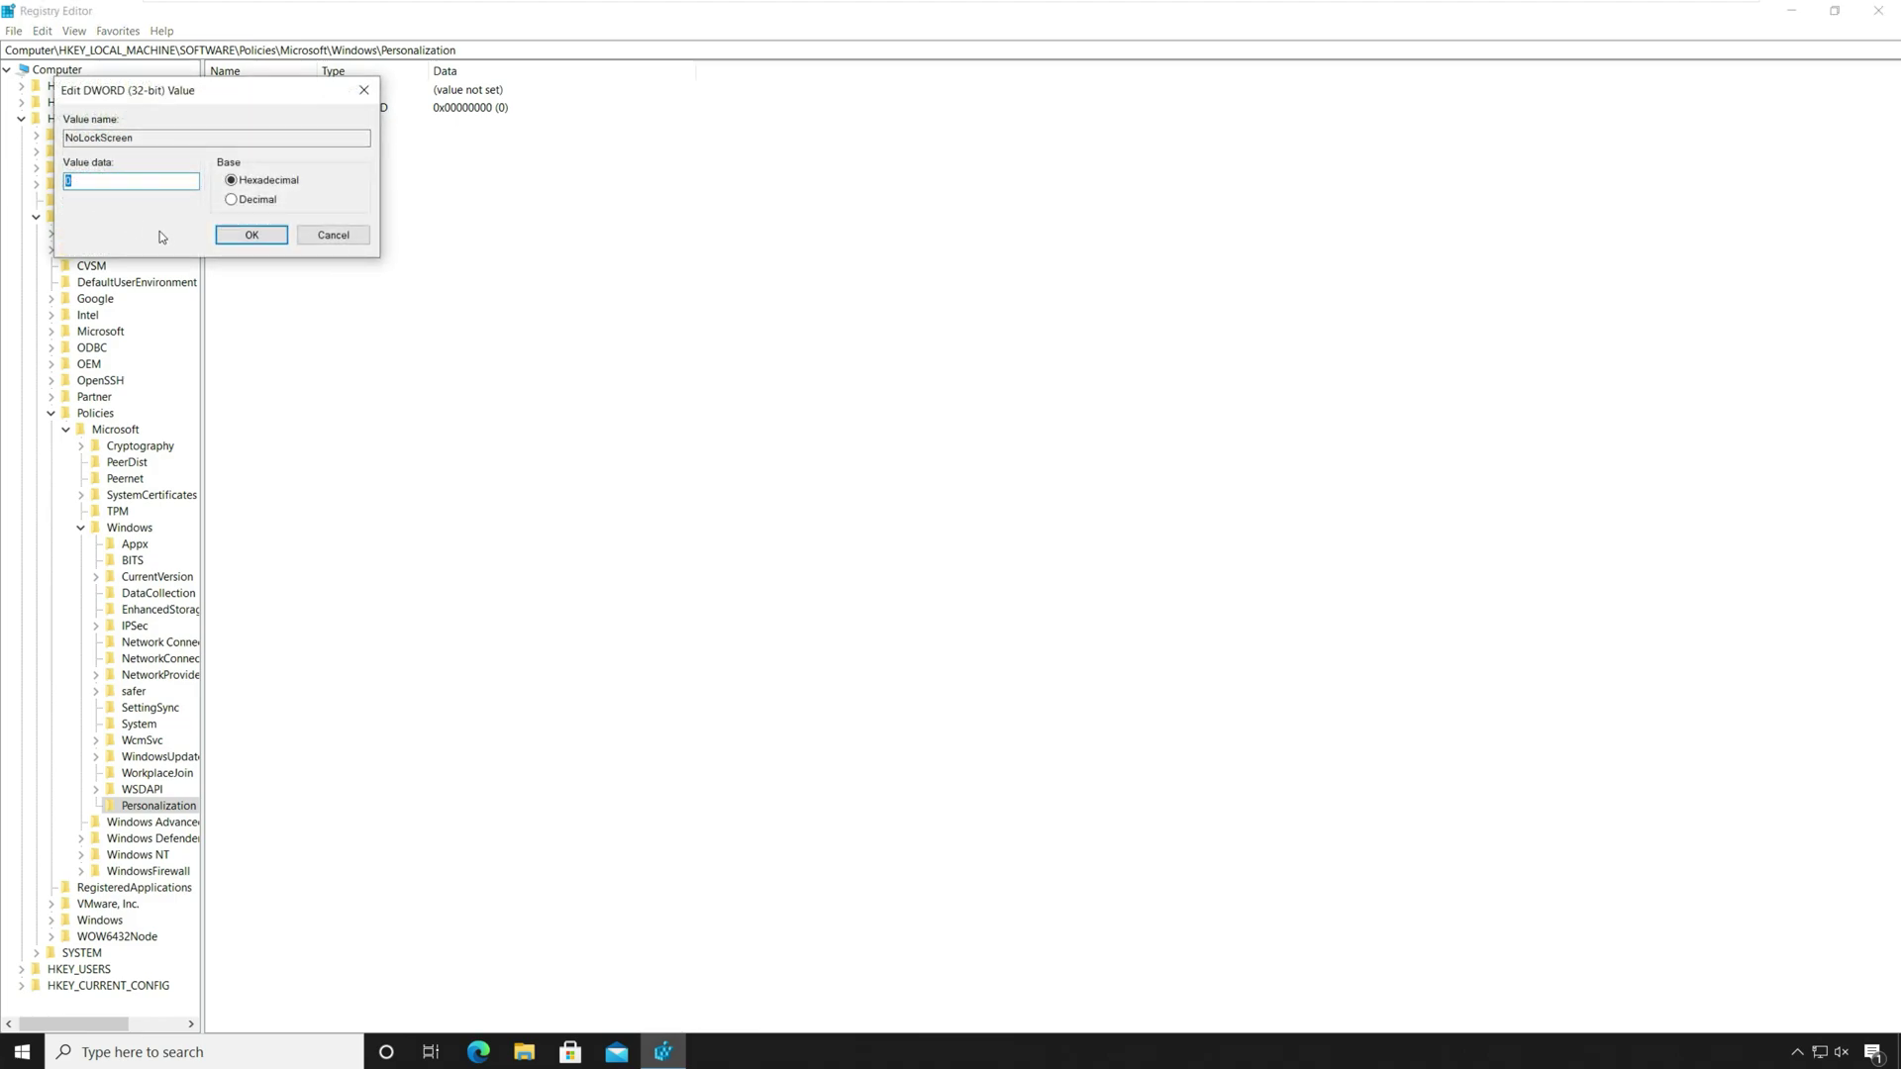
text(1)
click(253, 235)
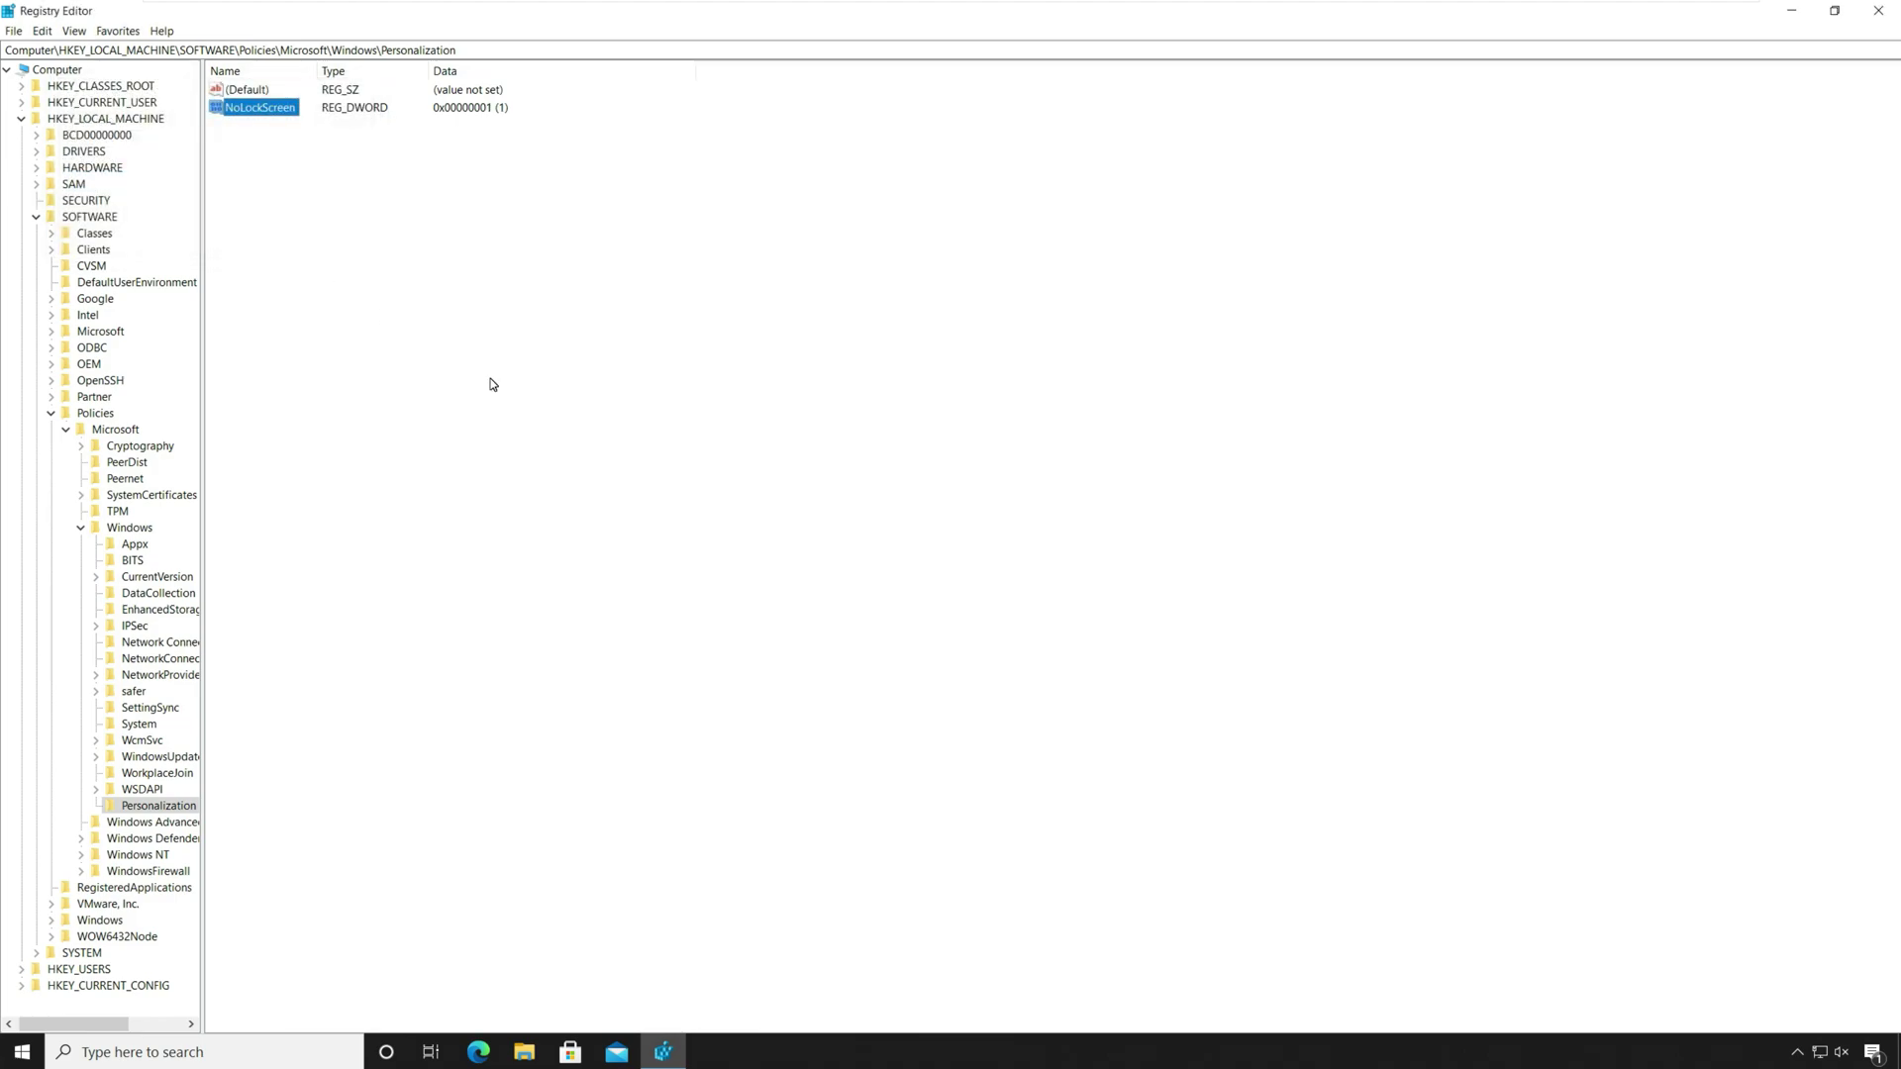
click(1878, 12)
Bring up the Win+X menu's Shut down or sign out options to restart.
key(super+x)
mouse_move(199, 998)
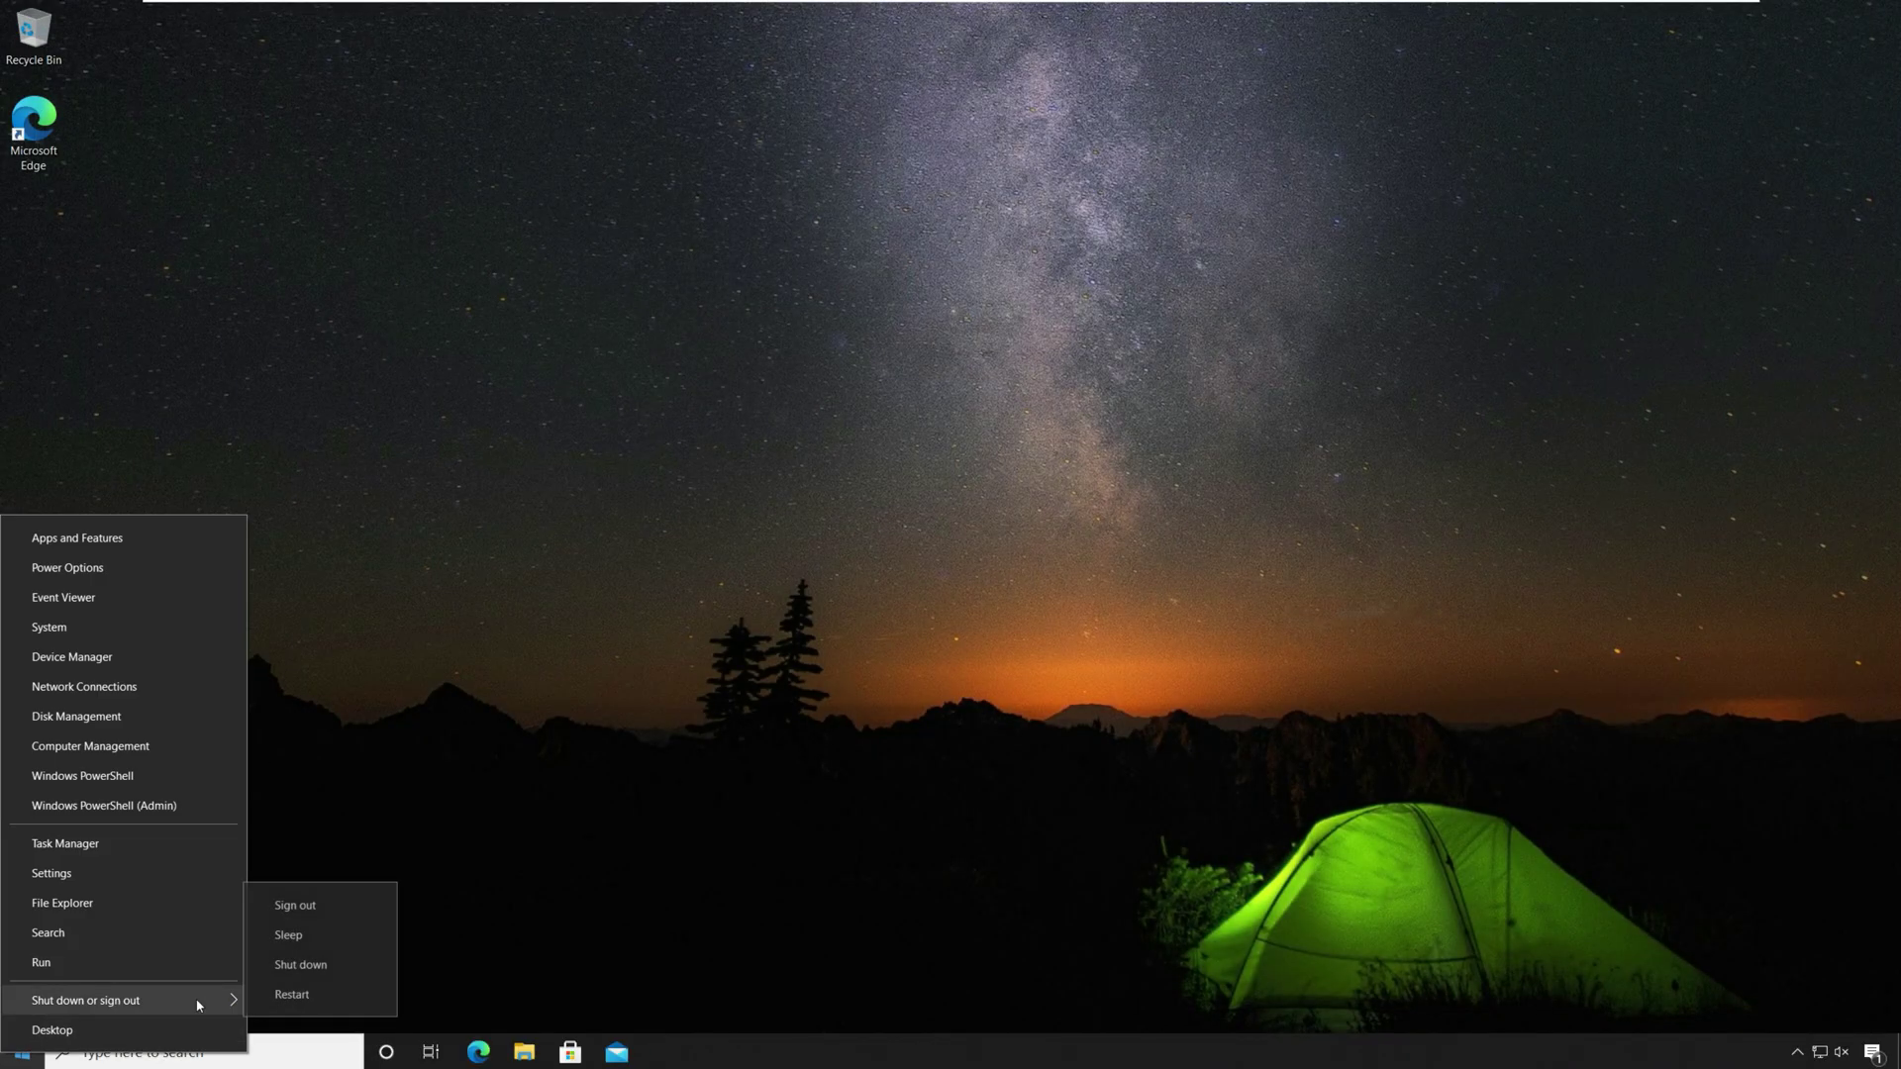